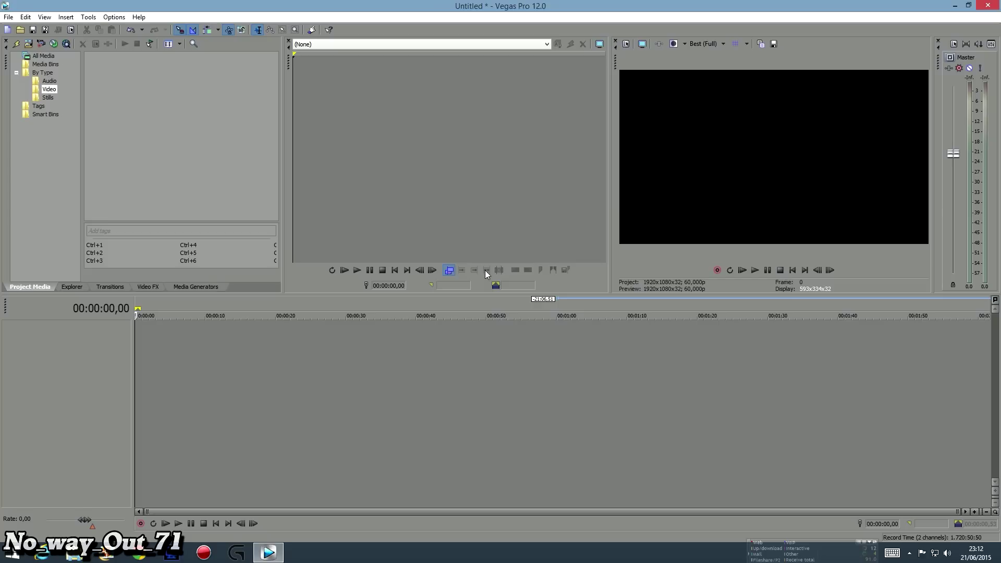
# - Close the Trimmer and Master Bus windows and widen the video preview area
pyautogui.click(288, 42)
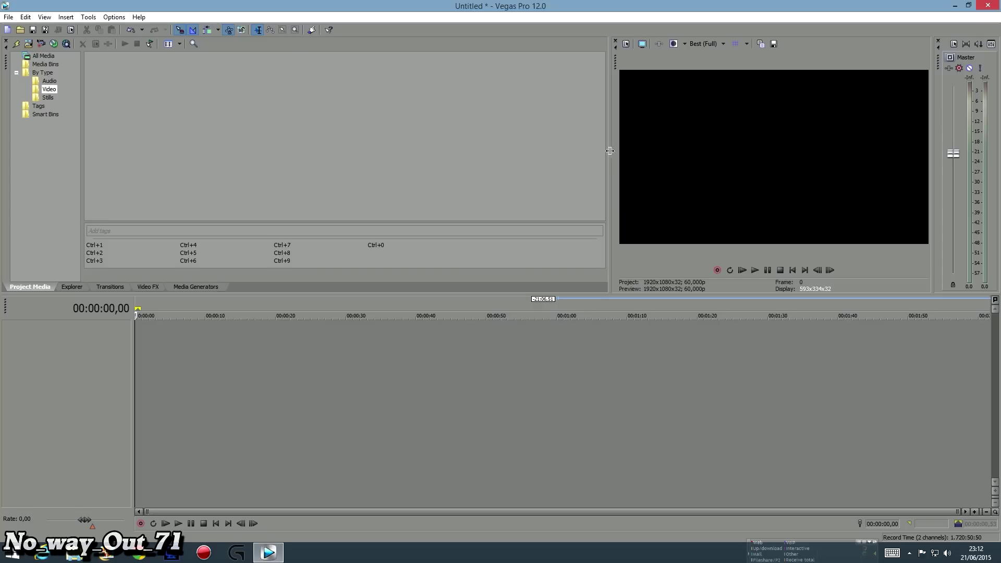
pyautogui.moveTo(610, 151); pyautogui.dragTo(482, 152)
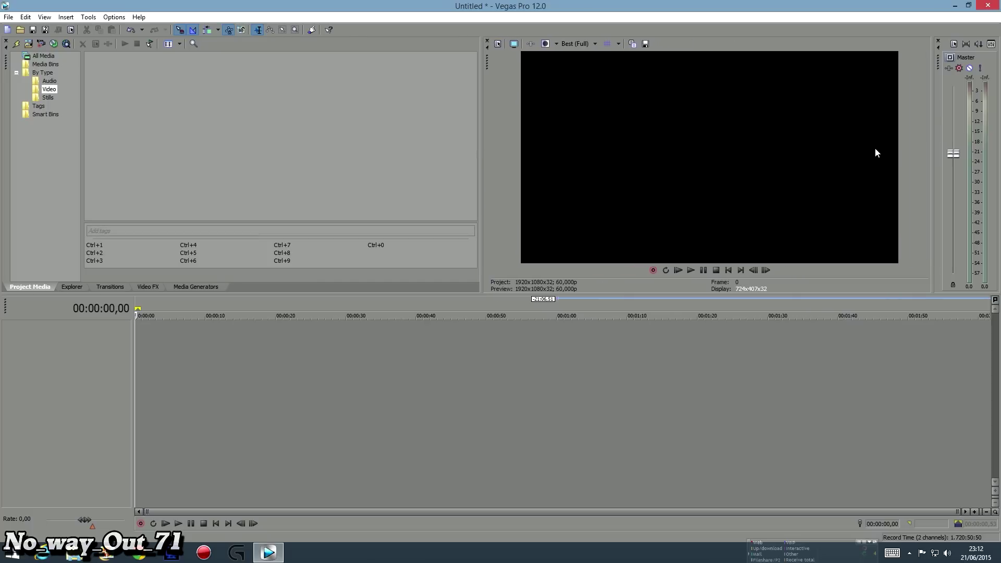
pyautogui.click(939, 40)
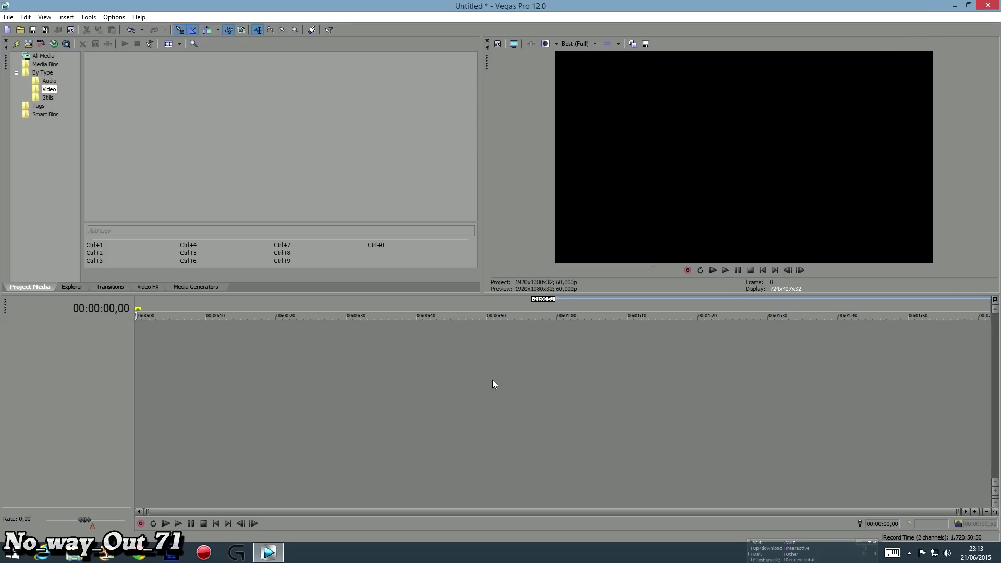
# - Close the Video Preview window and show it again
pyautogui.click(489, 43)
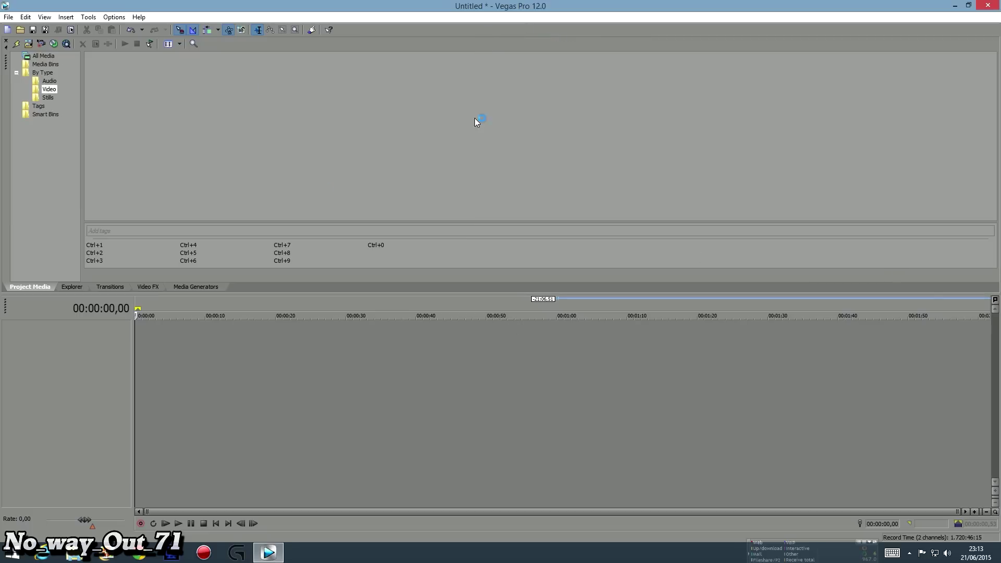
pyautogui.click(44, 17)
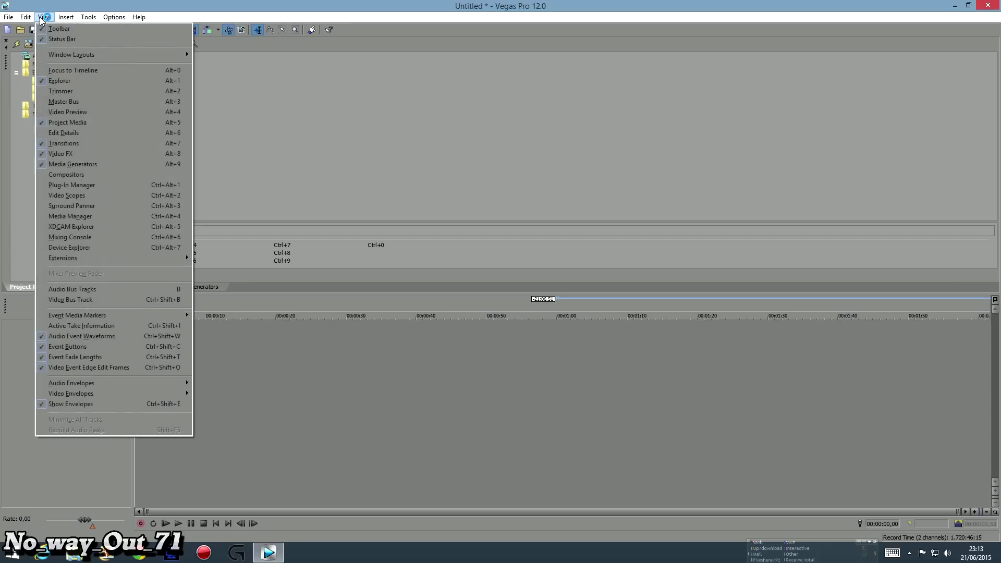
pyautogui.click(46, 112)
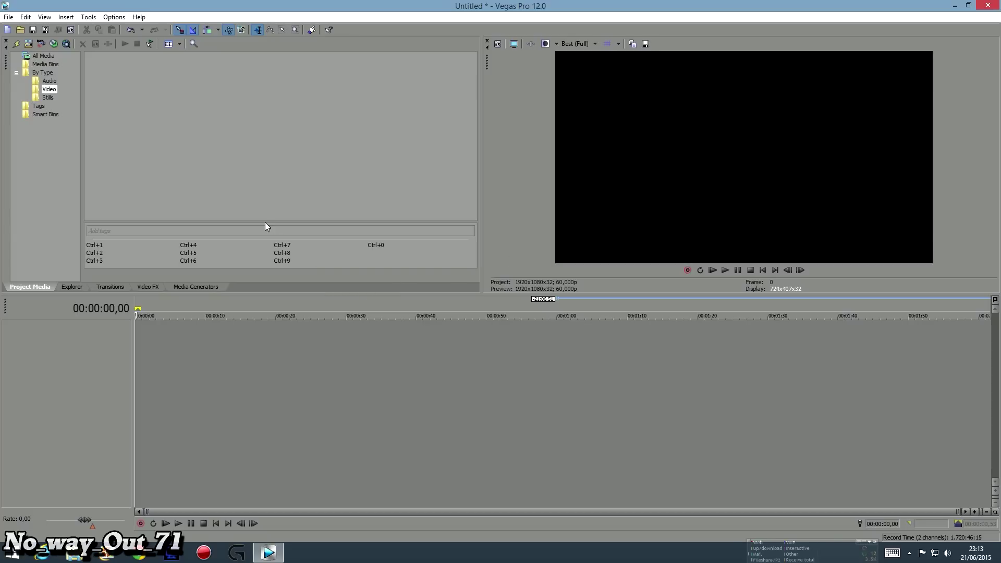
# - Restore the default window layout
pyautogui.click(44, 21)
pyautogui.moveTo(127, 55)
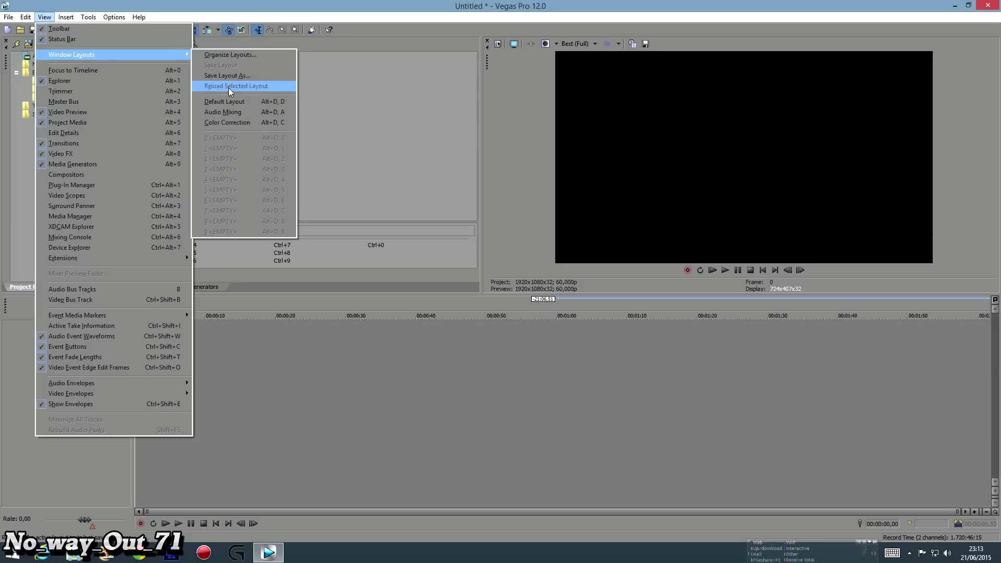
pyautogui.click(234, 101)
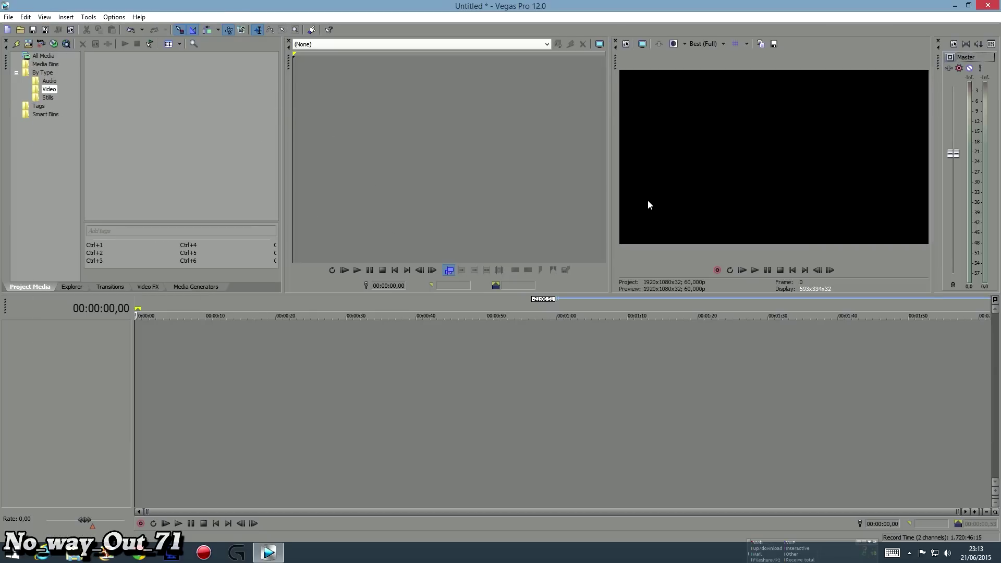
# - Remove the Trimmer and Master Bus windows from the default layout and enlarge the video preview area toward the project media
pyautogui.click(288, 40)
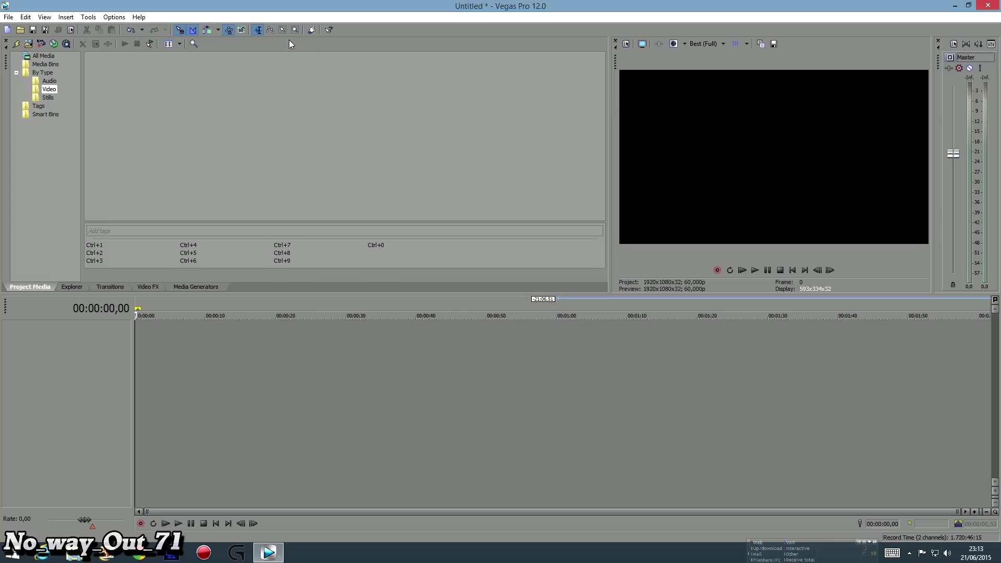
pyautogui.click(938, 40)
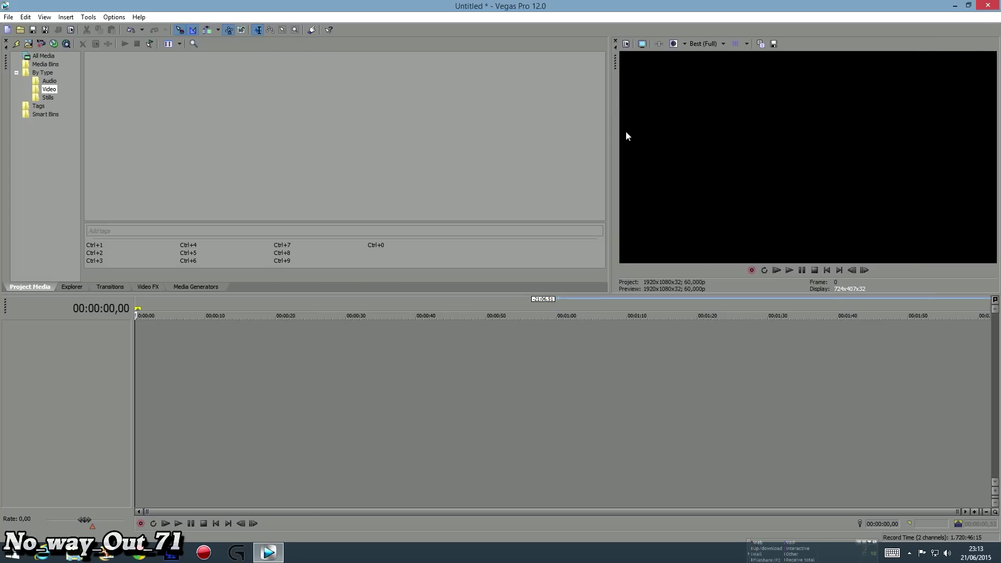
pyautogui.moveTo(610, 131); pyautogui.dragTo(535, 143)
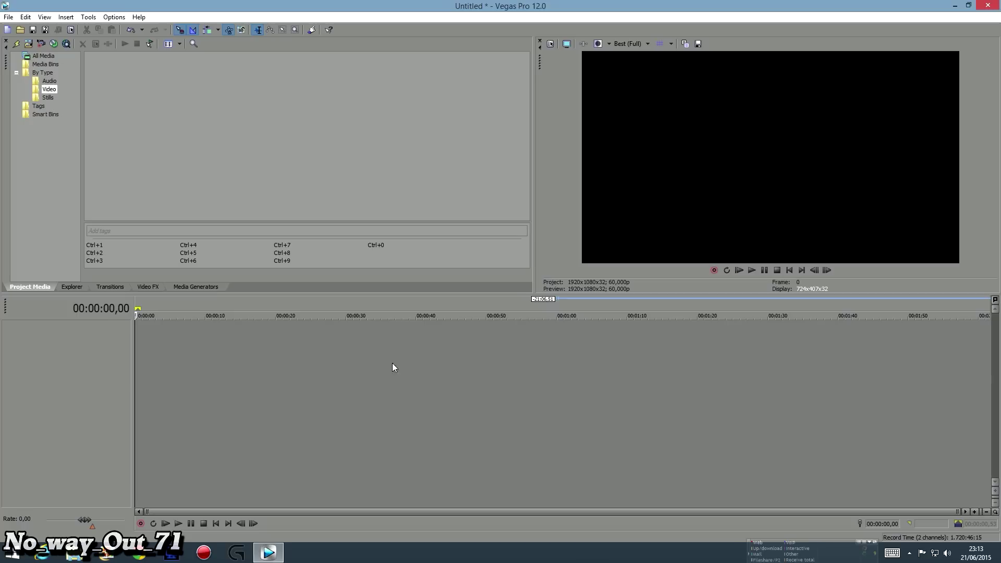
# - Open the project properties at the video settings
pyautogui.click(8, 16)
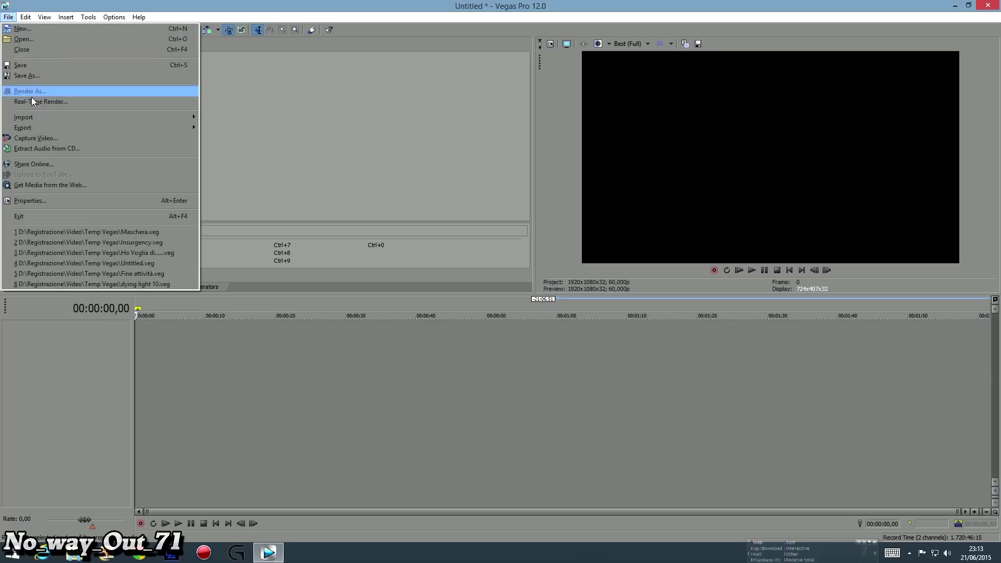
pyautogui.click(33, 200)
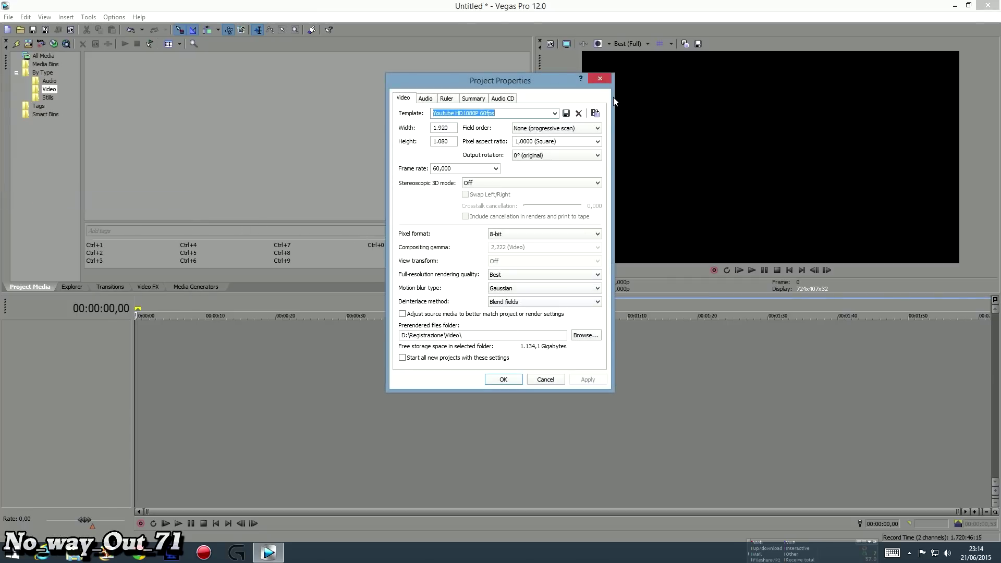
pyautogui.click(602, 76)
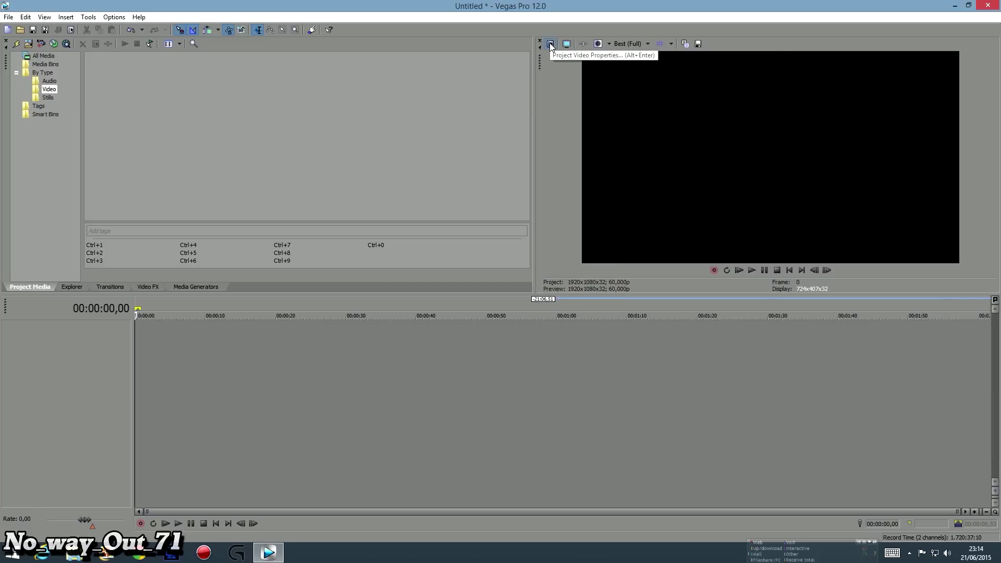
pyautogui.click(550, 45)
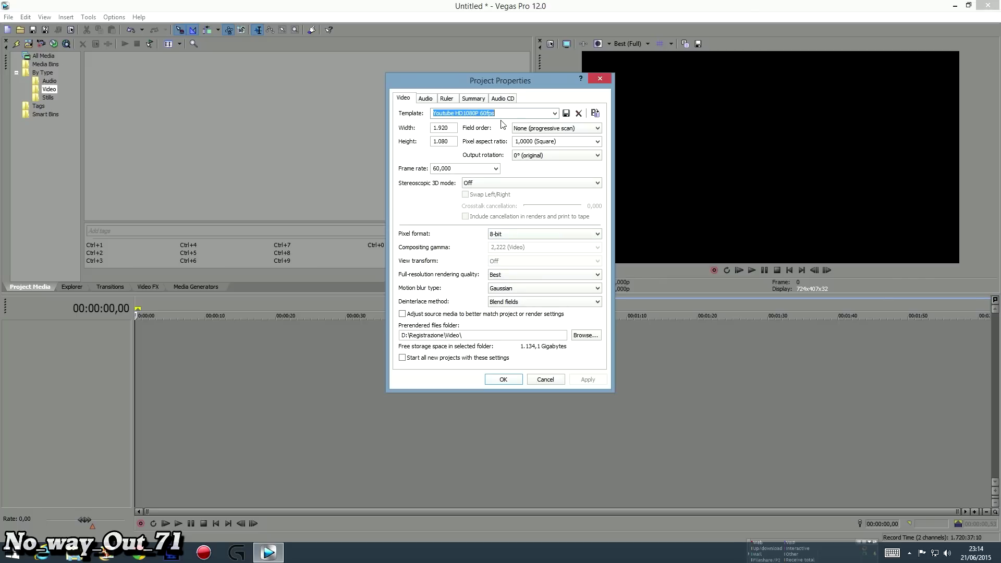
# - Choose the HD 1080-24p (1920x1080; 23,976 fps) template and set the frame rate to 59,940 (Double NTSC)
pyautogui.click(555, 113)
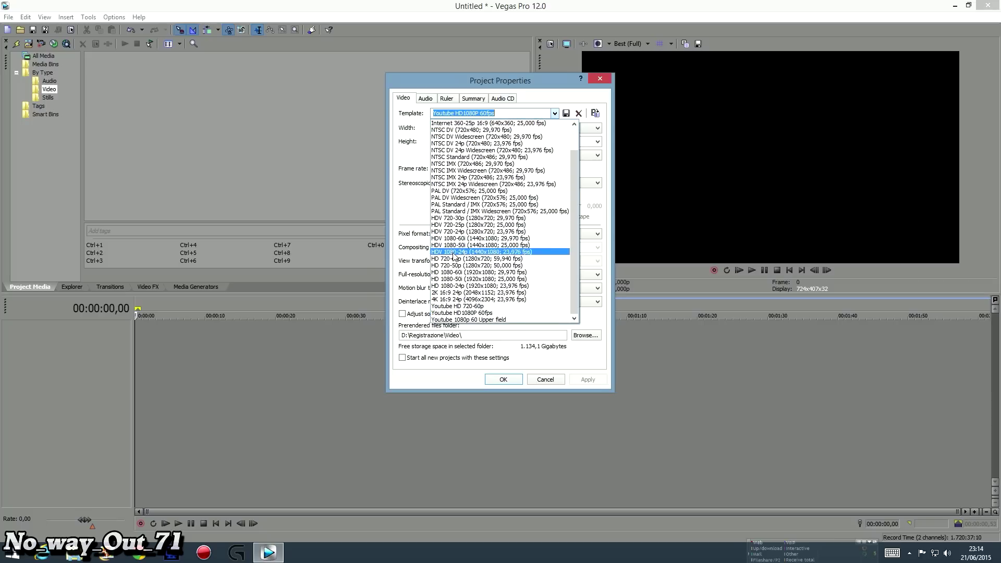
pyautogui.click(465, 289)
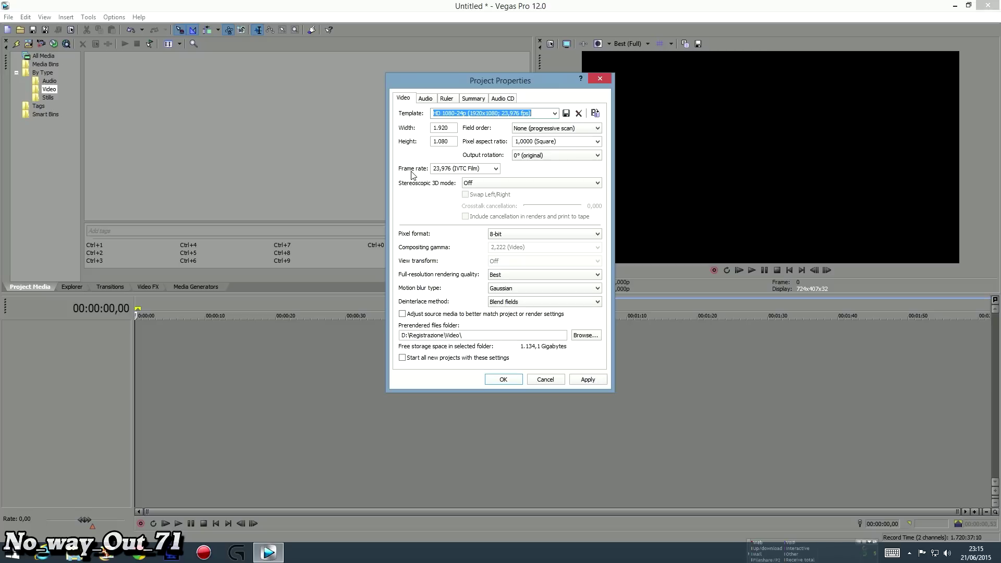
pyautogui.click(496, 170)
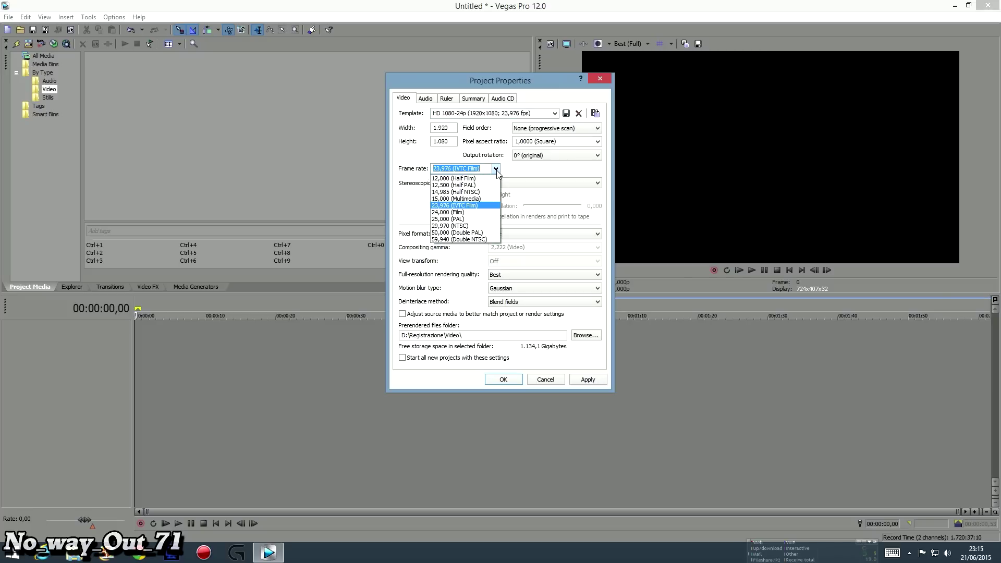
pyautogui.click(453, 240)
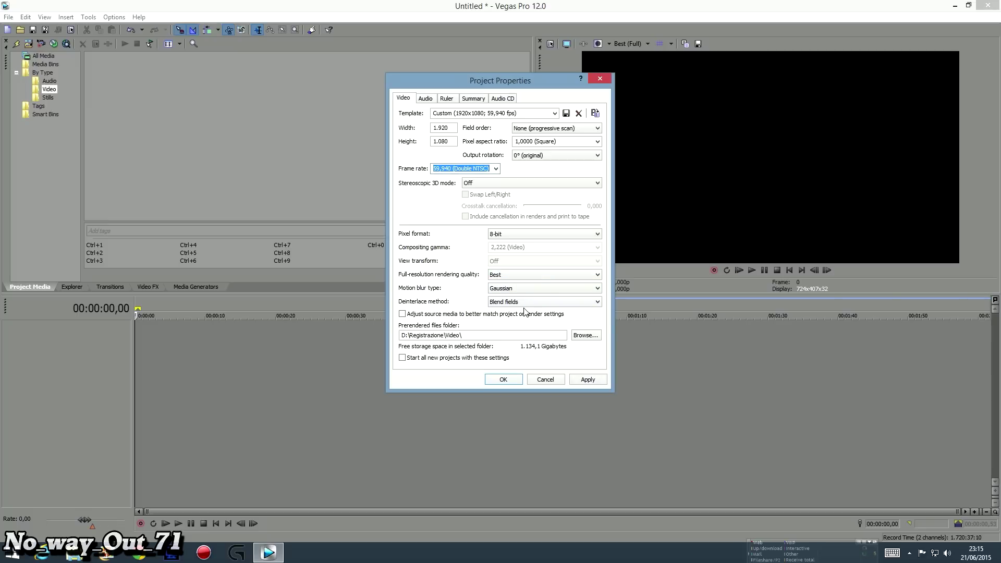
# - Switch the source media adjustment option on and off, and open the prerendered files folder selection and cancel it
pyautogui.click(402, 314)
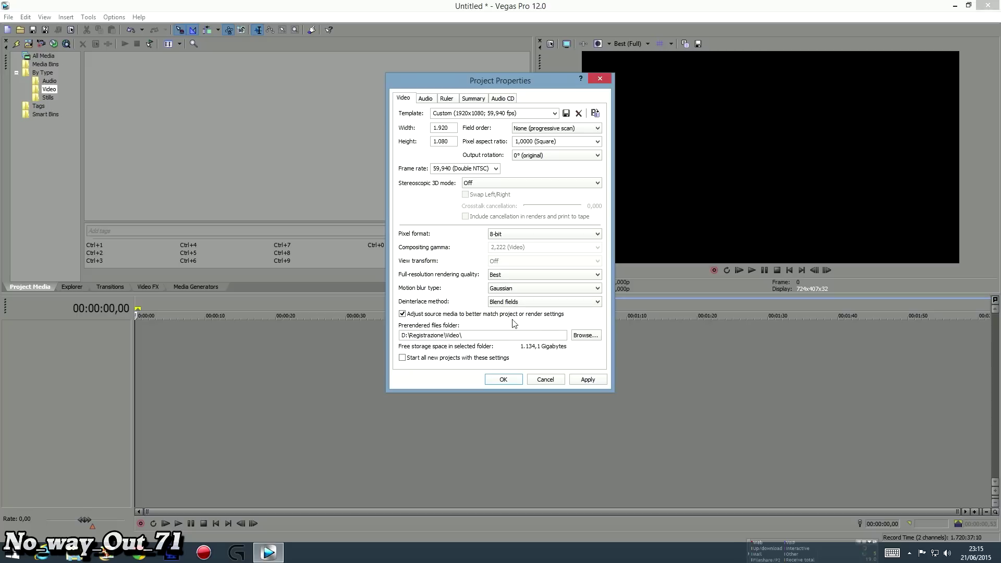
pyautogui.click(402, 314)
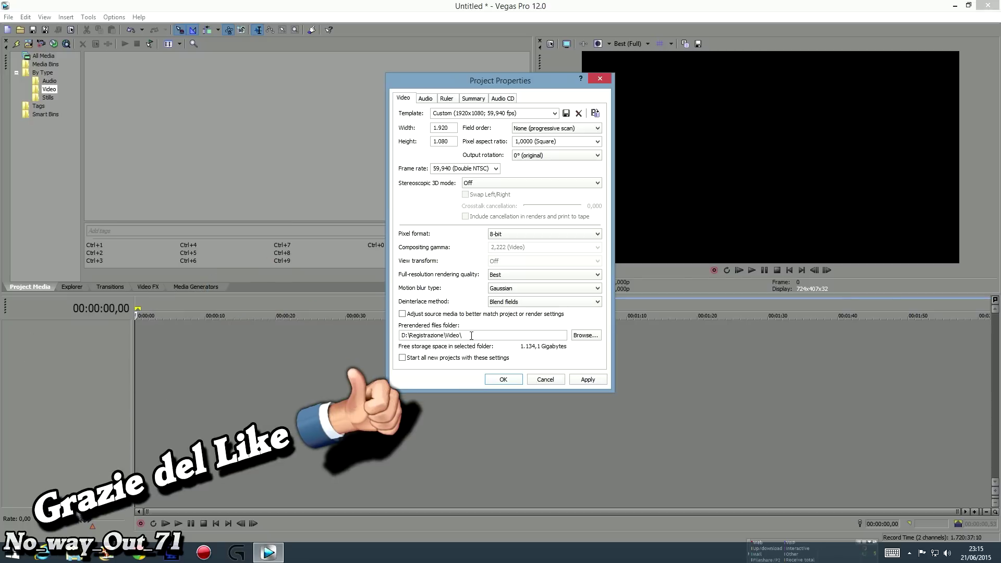
pyautogui.click(585, 335)
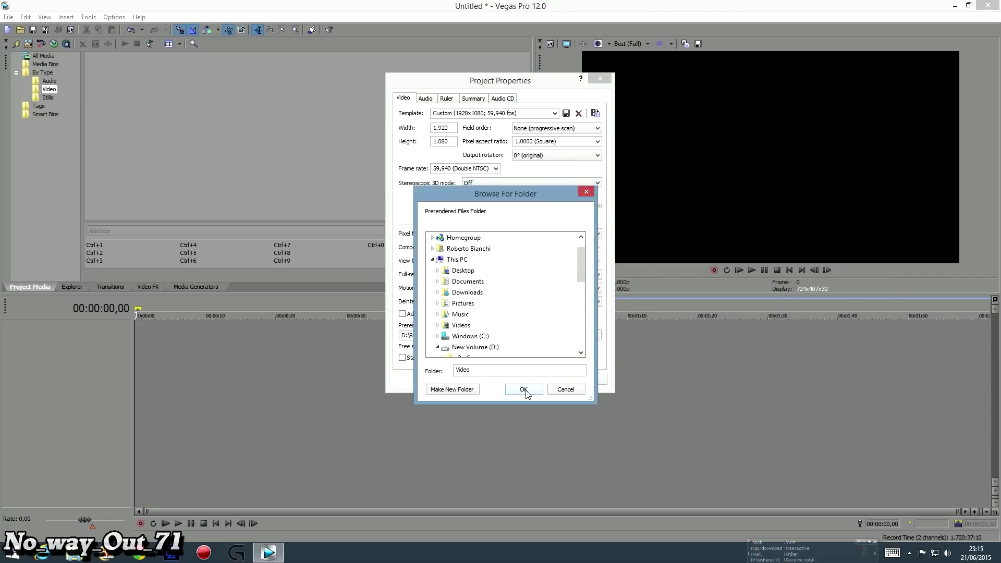
pyautogui.click(565, 391)
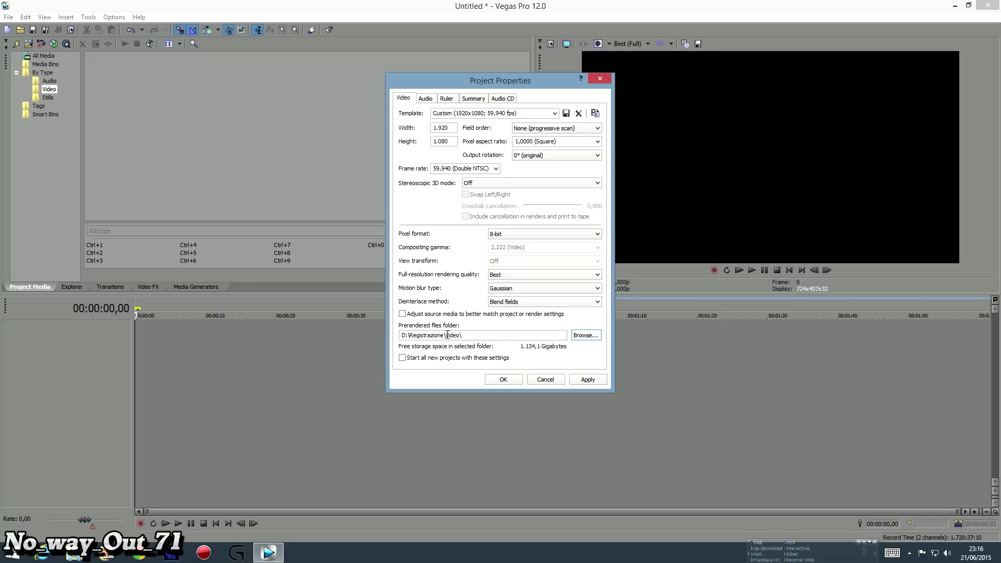
# - Enable starting all new projects with these settings, and review the Audio, Ruler, Summary and Audio CD properties
pyautogui.click(403, 358)
pyautogui.click(426, 99)
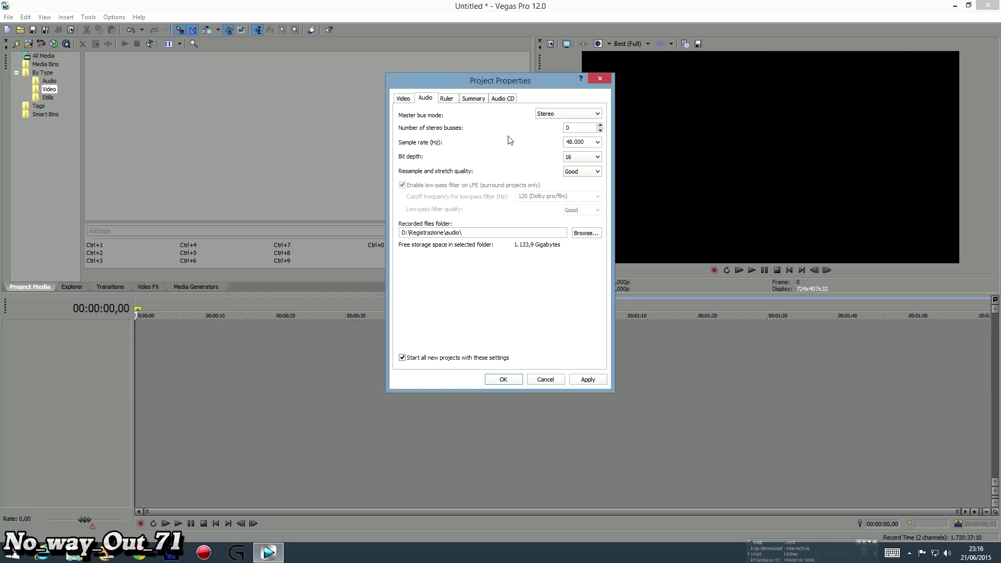
pyautogui.click(447, 98)
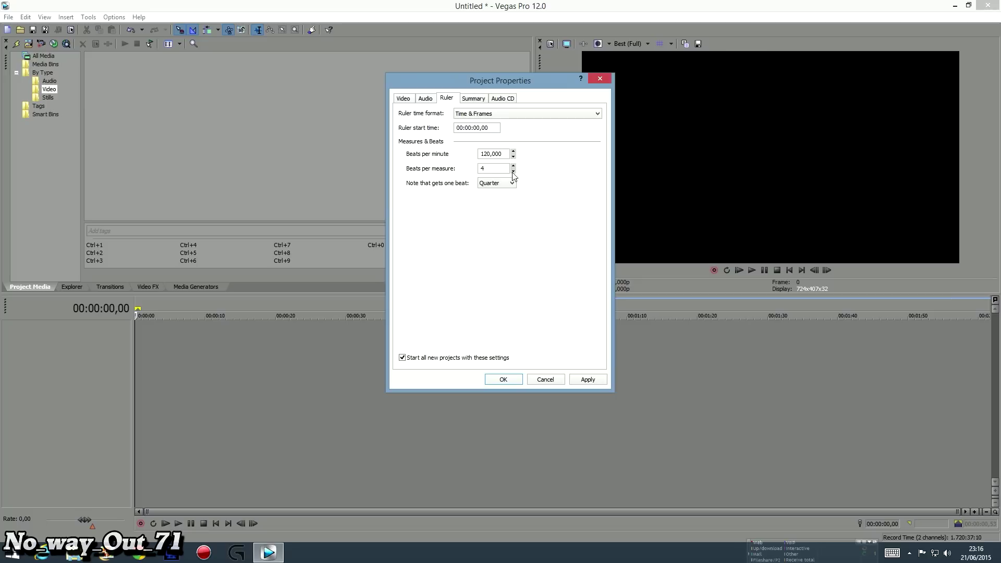
pyautogui.click(475, 99)
pyautogui.click(502, 100)
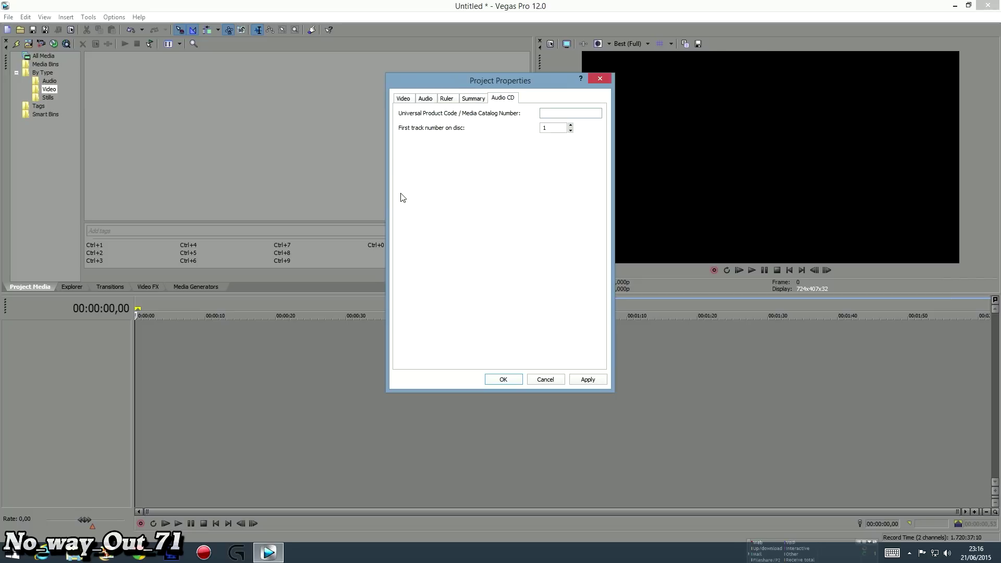
pyautogui.click(409, 103)
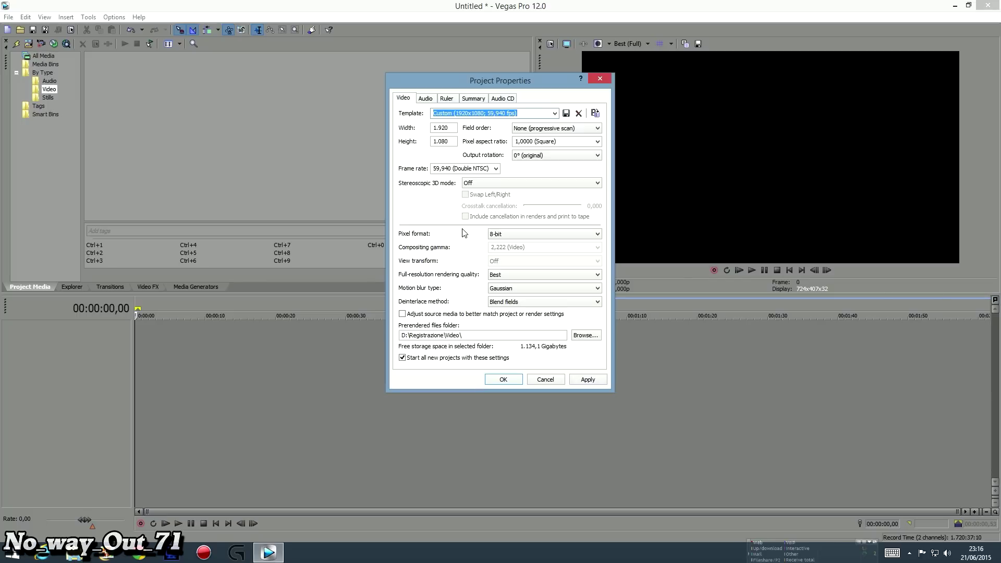
# - Choose the Youtube HD1080P 60fps project template, apply it and close the project properties
pyautogui.click(524, 111)
pyautogui.moveTo(519, 111); pyautogui.dragTo(432, 111)
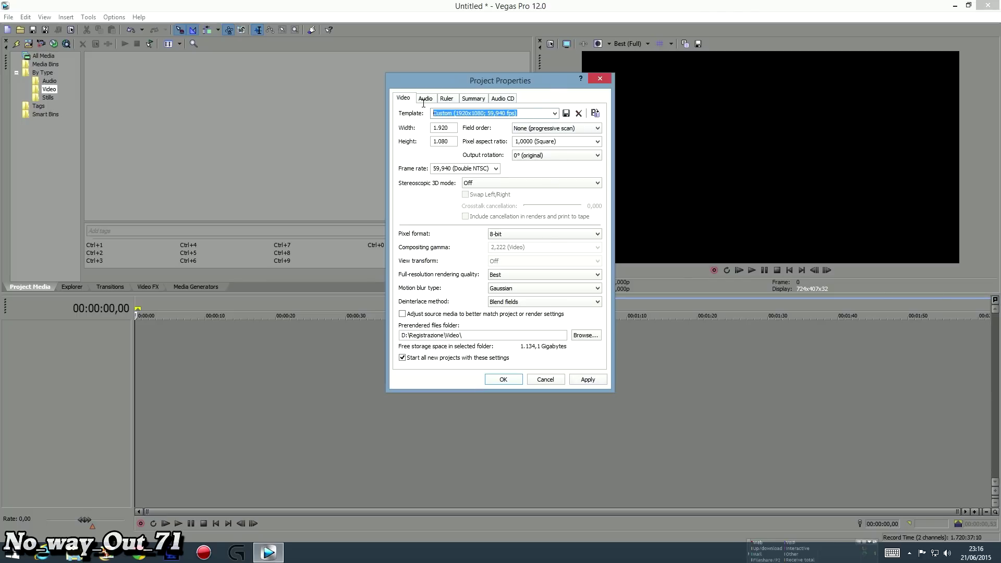
pyautogui.click(554, 113)
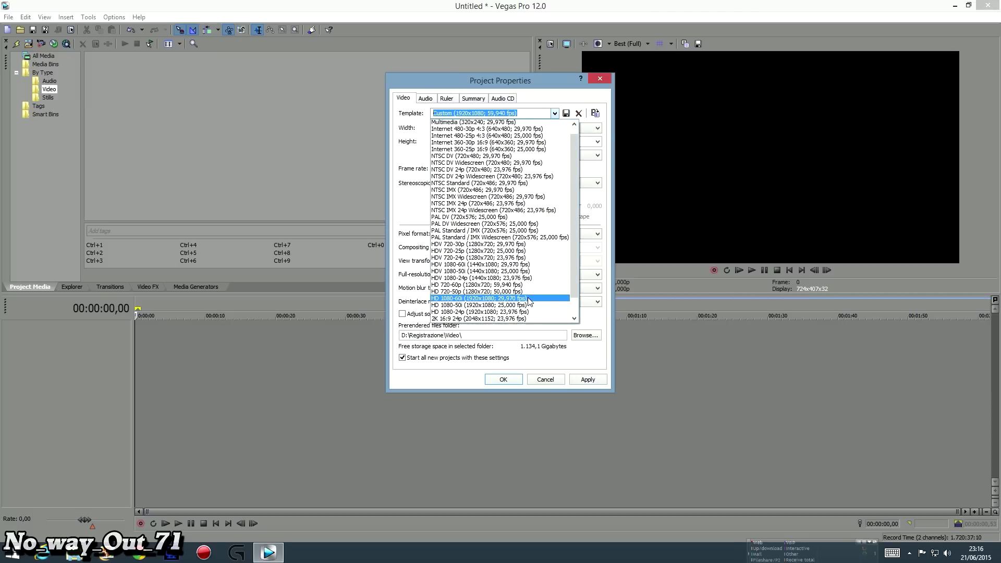
pyautogui.scroll(-2, 501, 271)
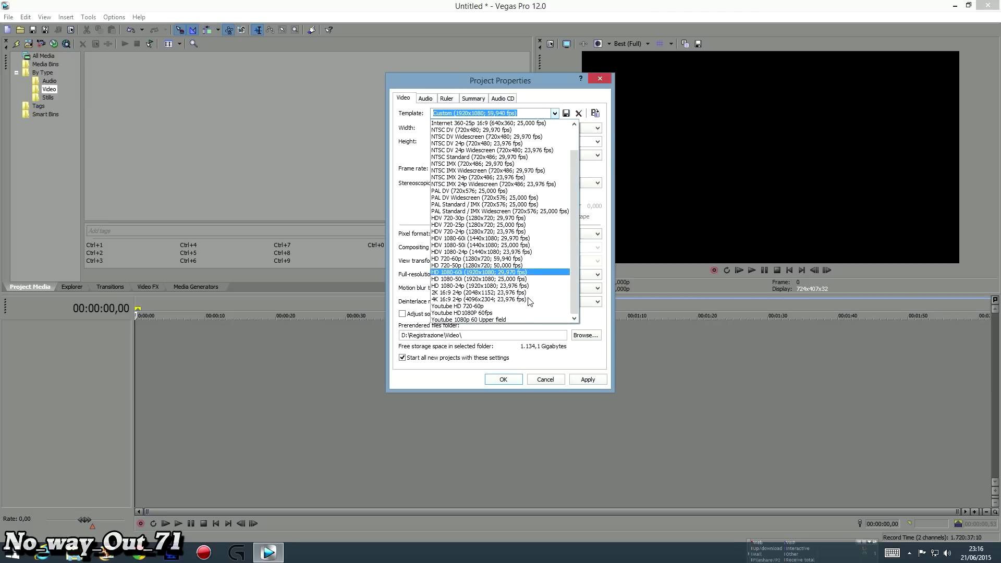
pyautogui.click(490, 313)
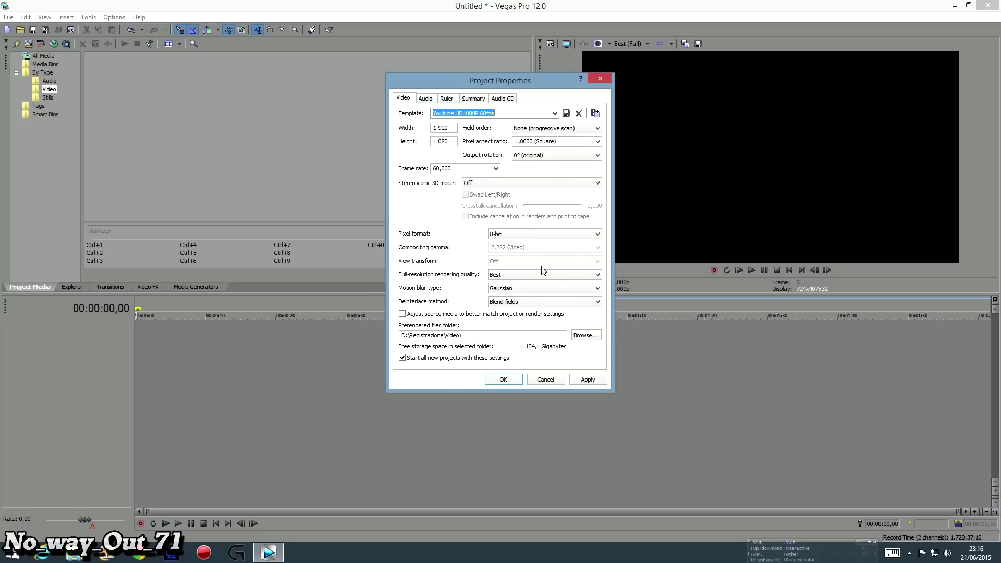
pyautogui.click(585, 380)
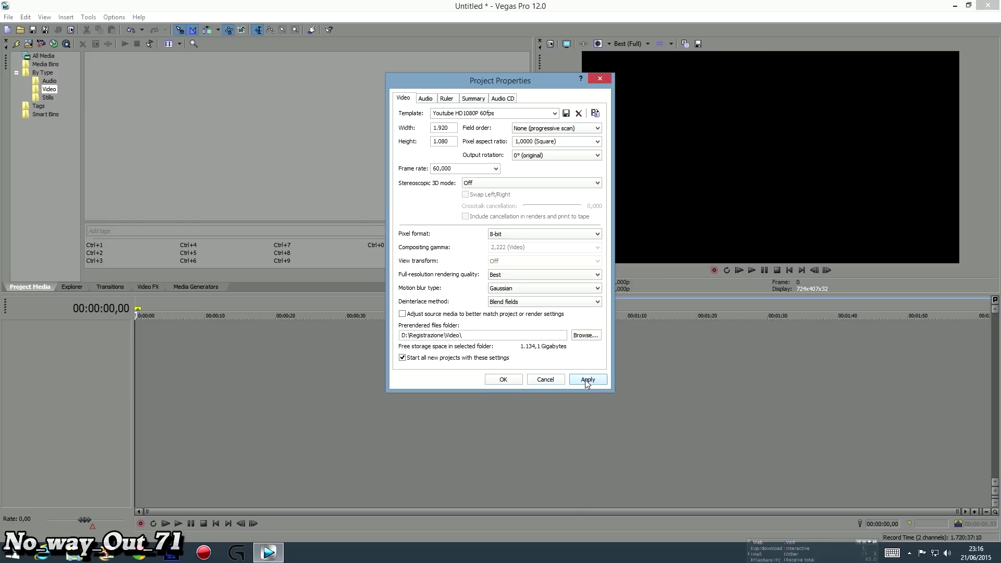
pyautogui.click(586, 380)
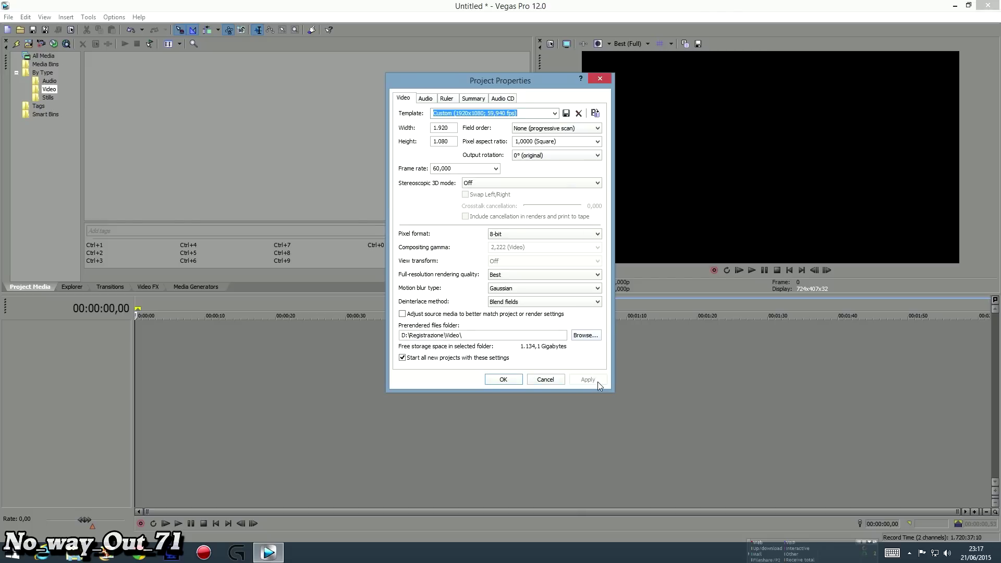
pyautogui.click(601, 79)
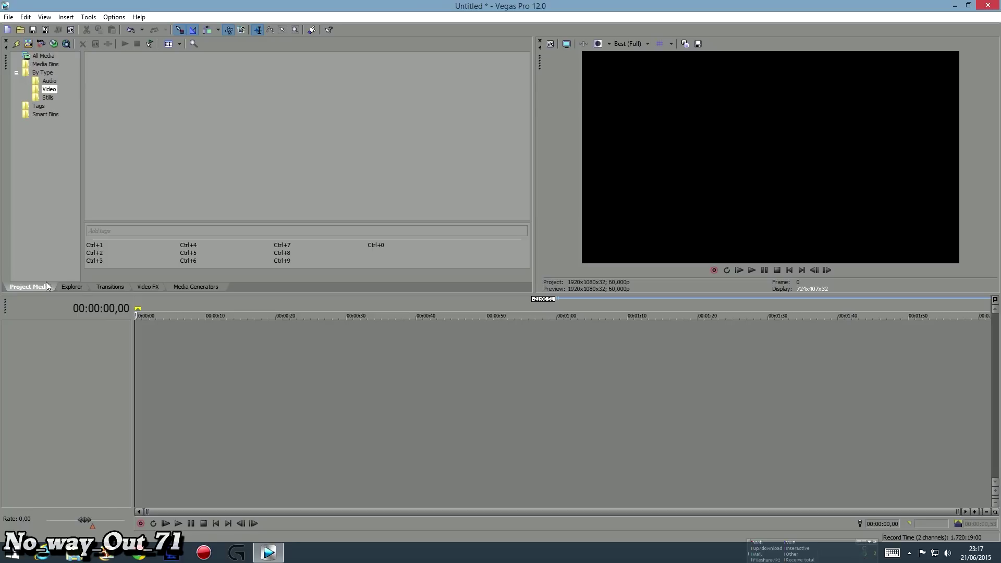
# - Look through the Explorer, Transitions, Video FX and Media Generators windows and return to the project media
pyautogui.click(66, 286)
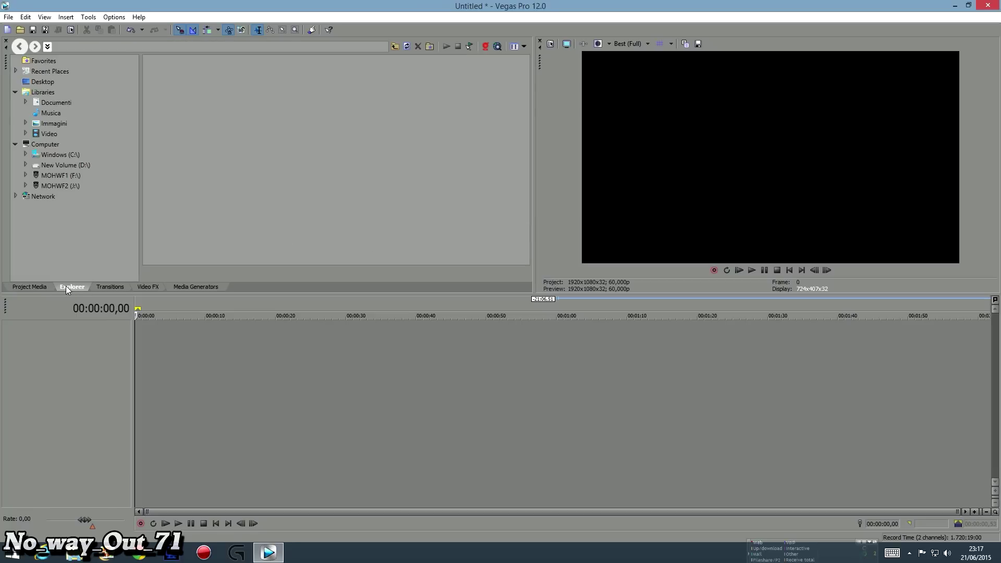
pyautogui.click(109, 287)
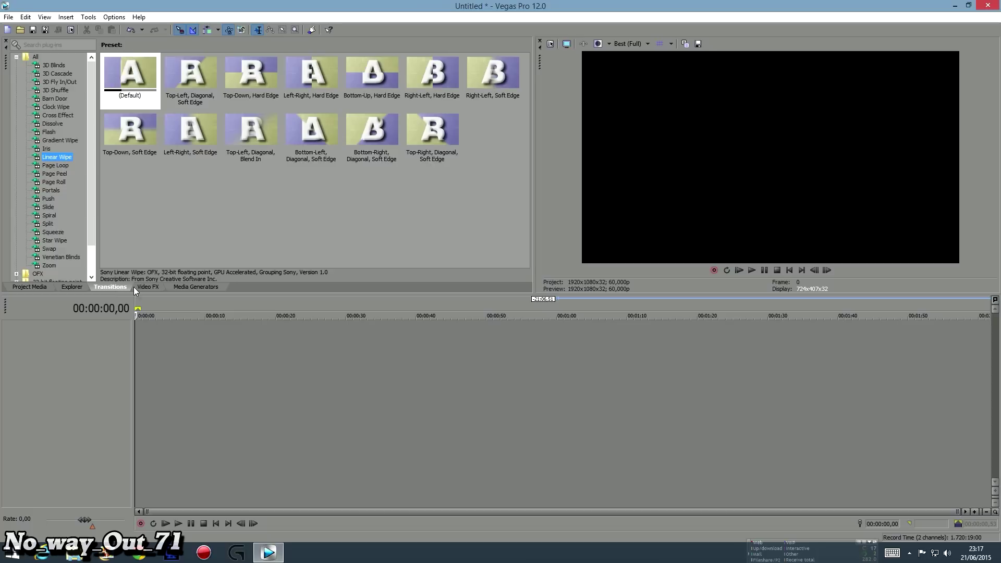
pyautogui.click(149, 287)
pyautogui.click(186, 287)
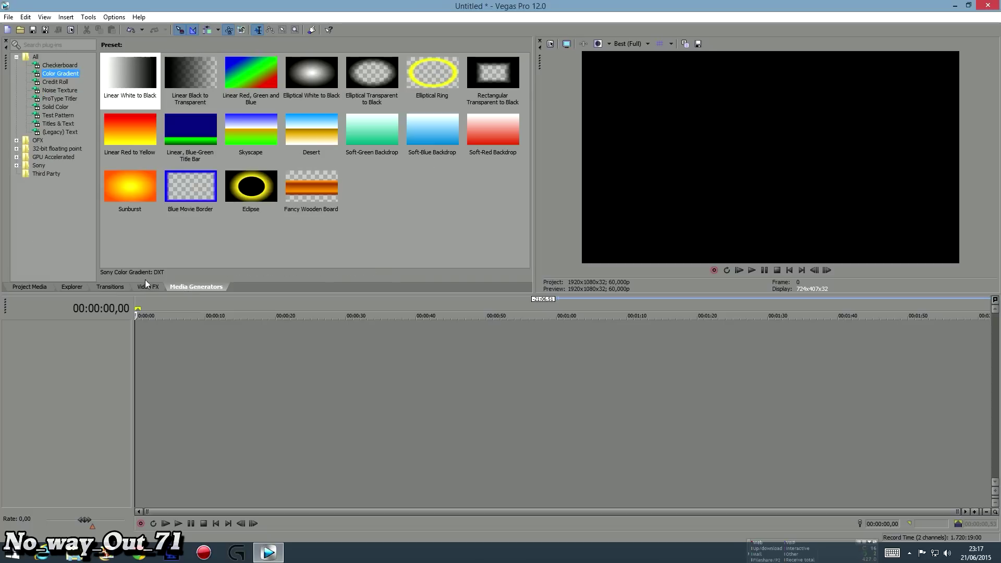
pyautogui.click(31, 286)
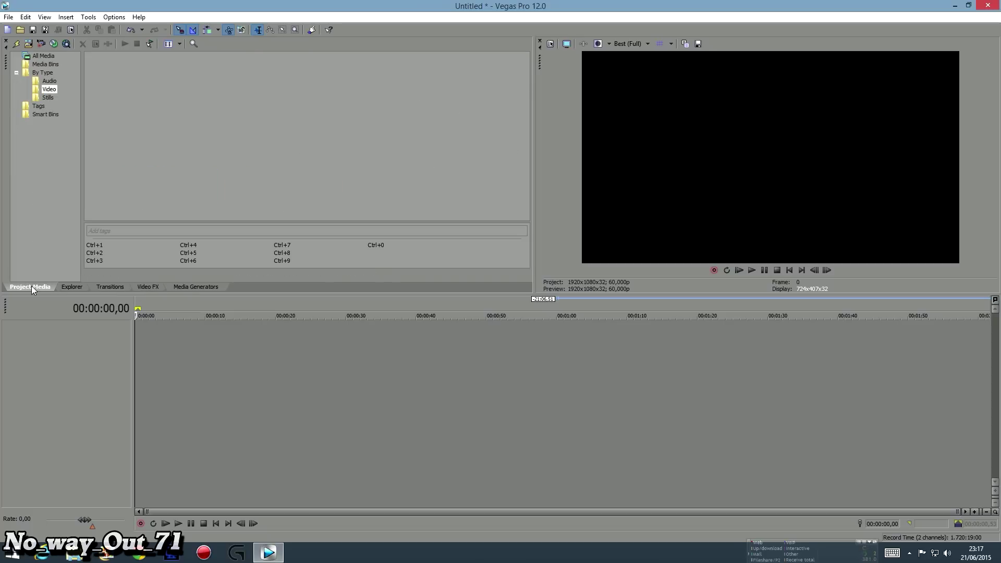
pyautogui.click(29, 44)
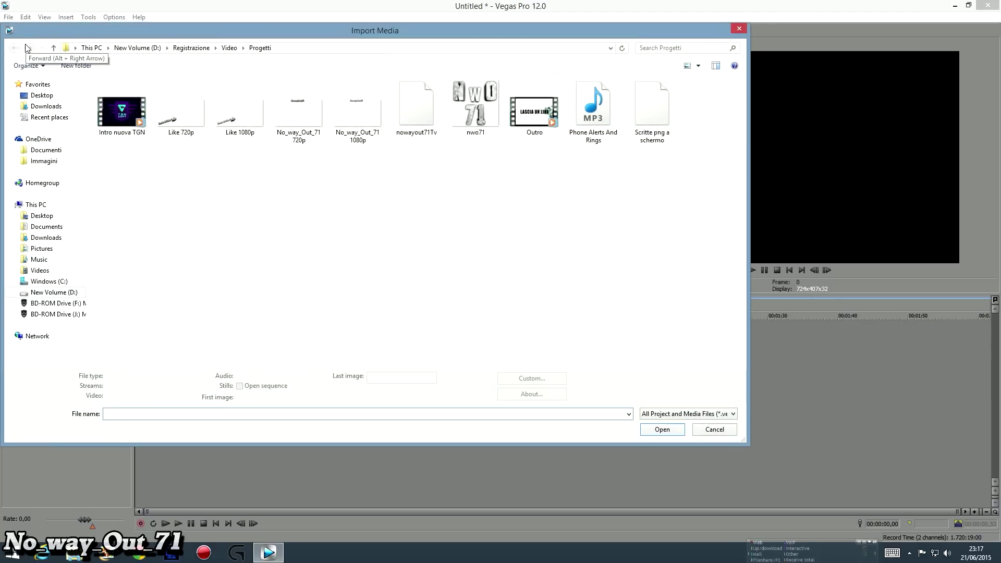
pyautogui.click(53, 48)
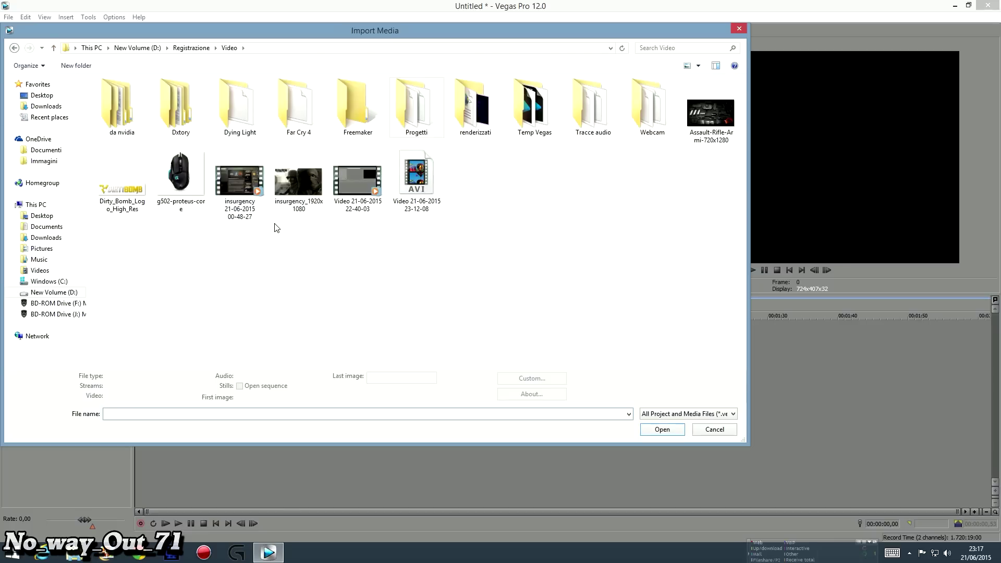
pyautogui.click(238, 179)
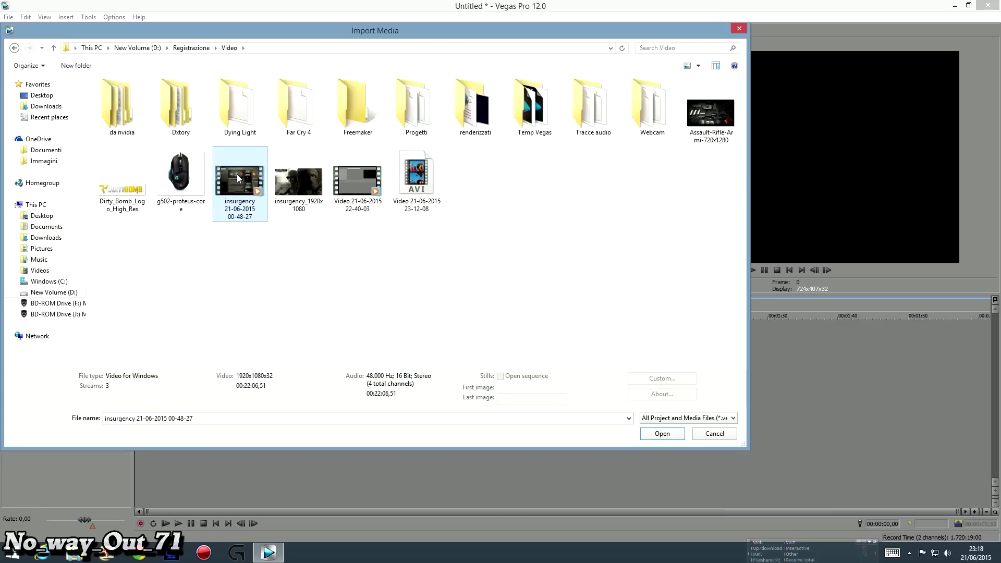
pyautogui.click(661, 435)
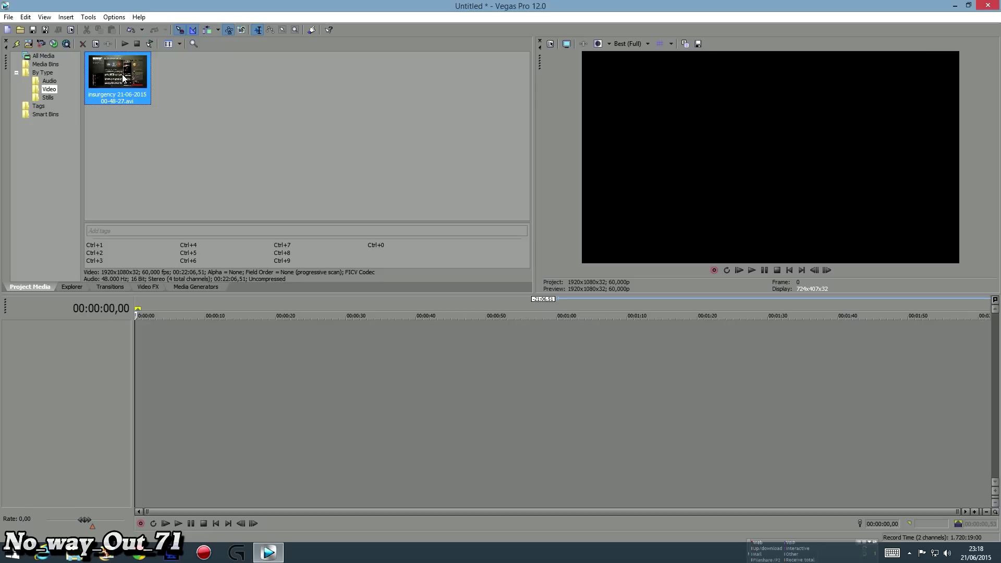
# - Place the imported insurgency clip with its two audio streams at the start of the timeline
pyautogui.moveTo(123, 74); pyautogui.dragTo(177, 357)
pyautogui.moveTo(179, 362); pyautogui.dragTo(125, 364)
pyautogui.moveTo(125, 365); pyautogui.dragTo(125, 365)
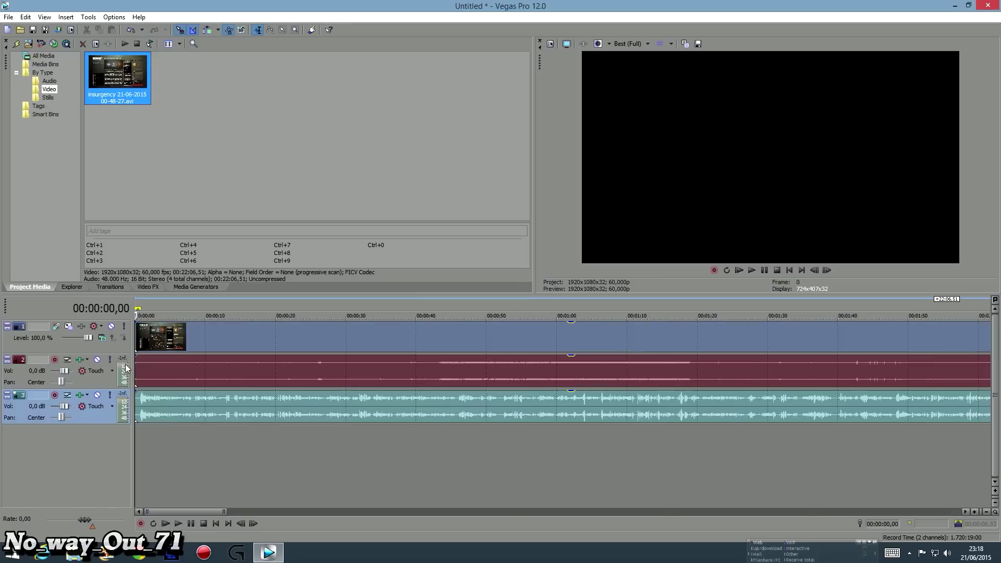
# - Lower the gain of the first audio event on track 2 and play back two parts of the clip to check the sound
pyautogui.click(280, 459)
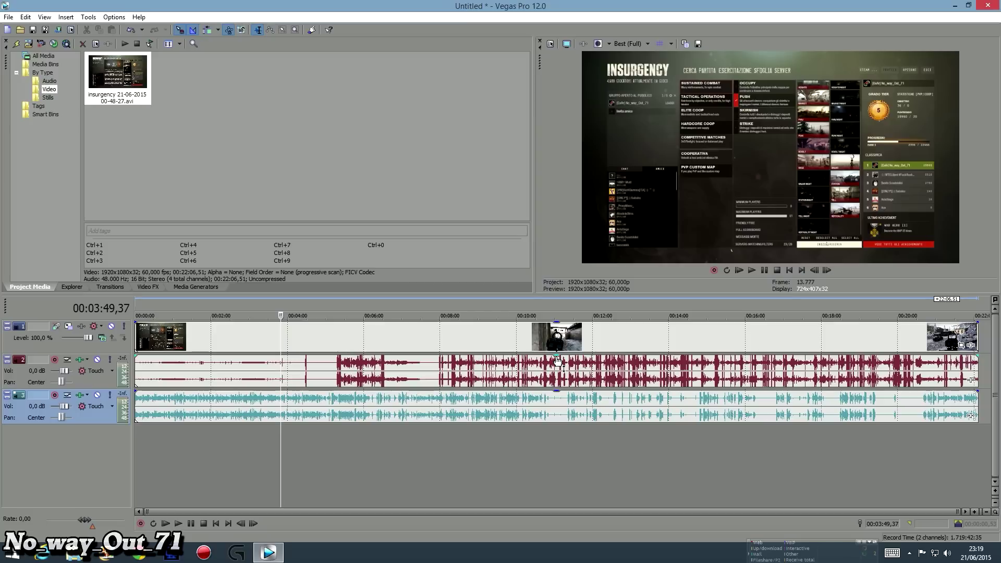
pyautogui.moveTo(557, 360); pyautogui.dragTo(560, 382)
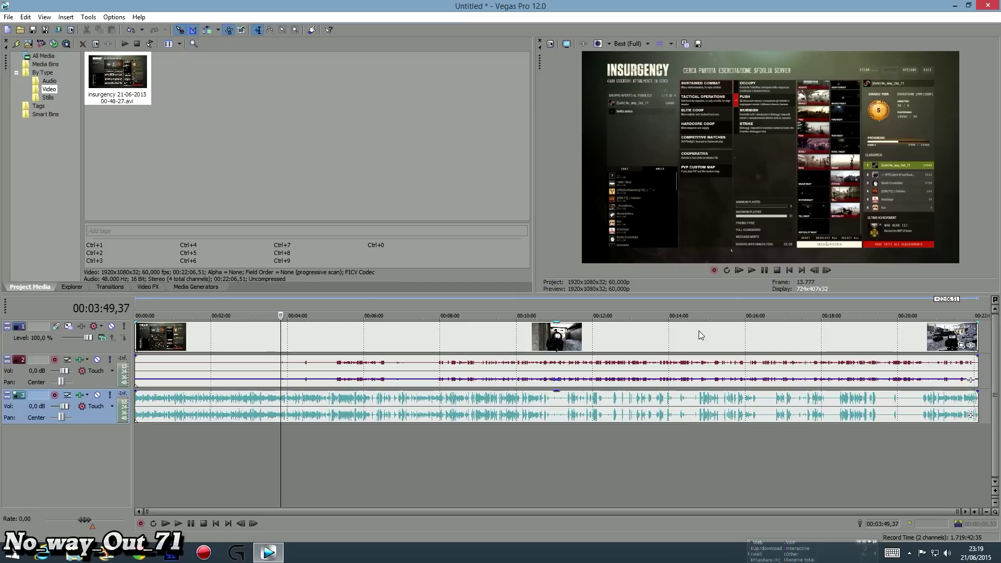
pyautogui.click(751, 271)
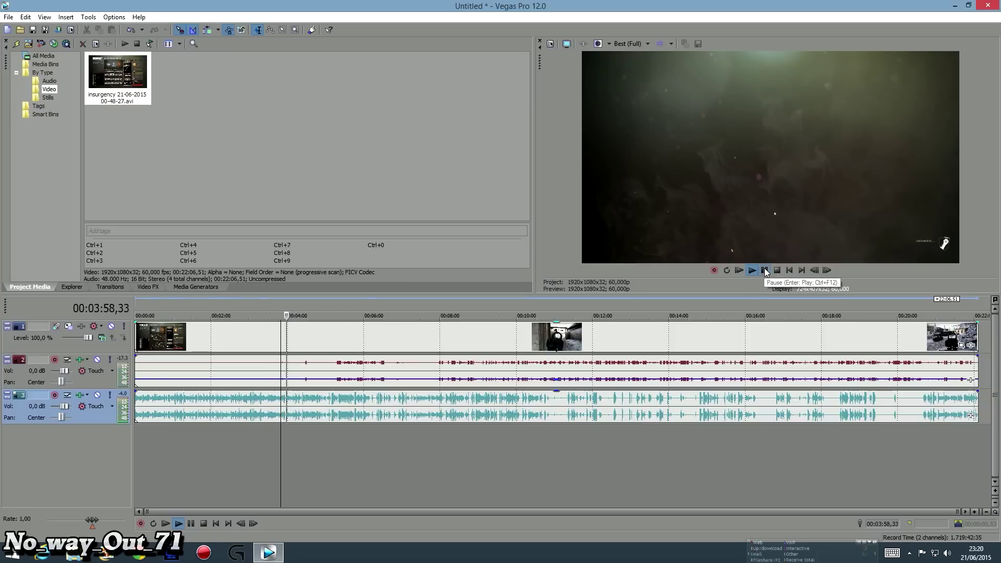
pyautogui.click(526, 429)
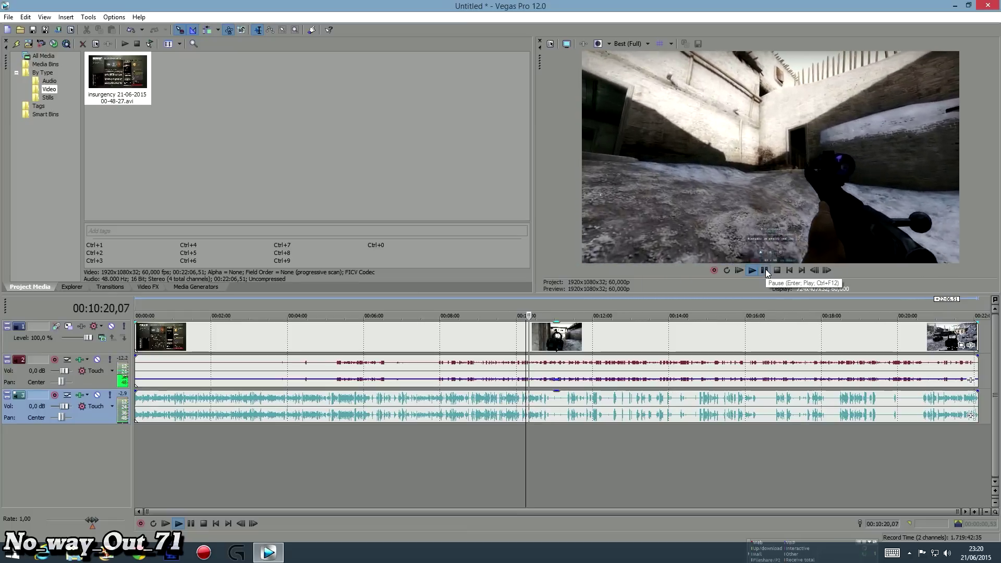
pyautogui.click(777, 270)
pyautogui.click(627, 465)
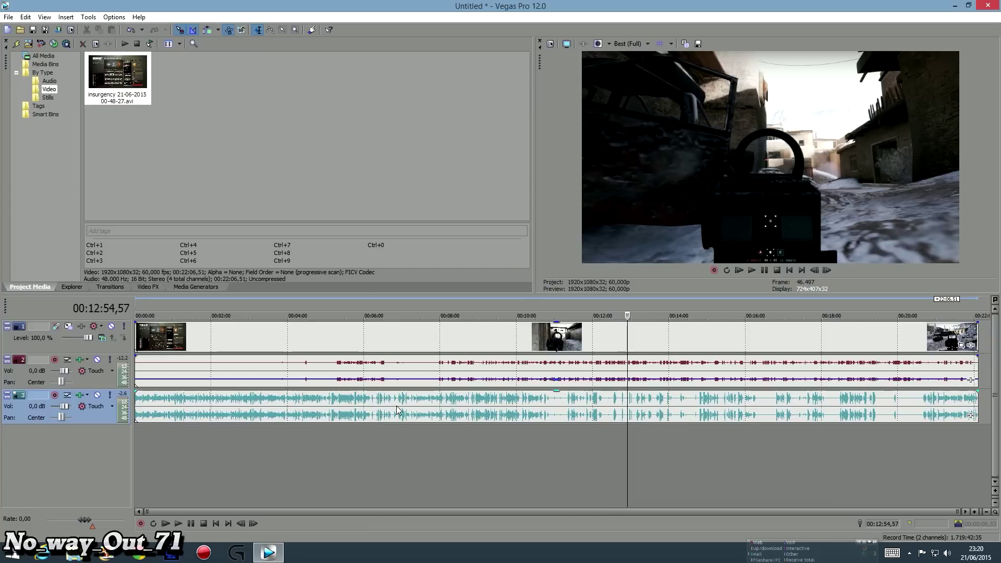
# - In the video event's properties, turn off Maintain aspect ratio and choose Disable resample
pyautogui.click(415, 336)
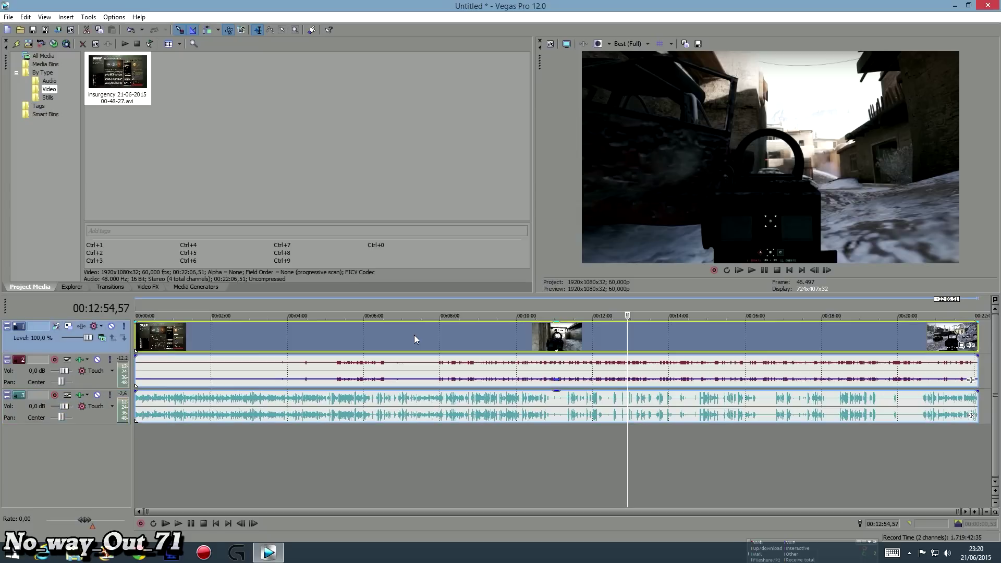
pyautogui.rightClick(414, 336)
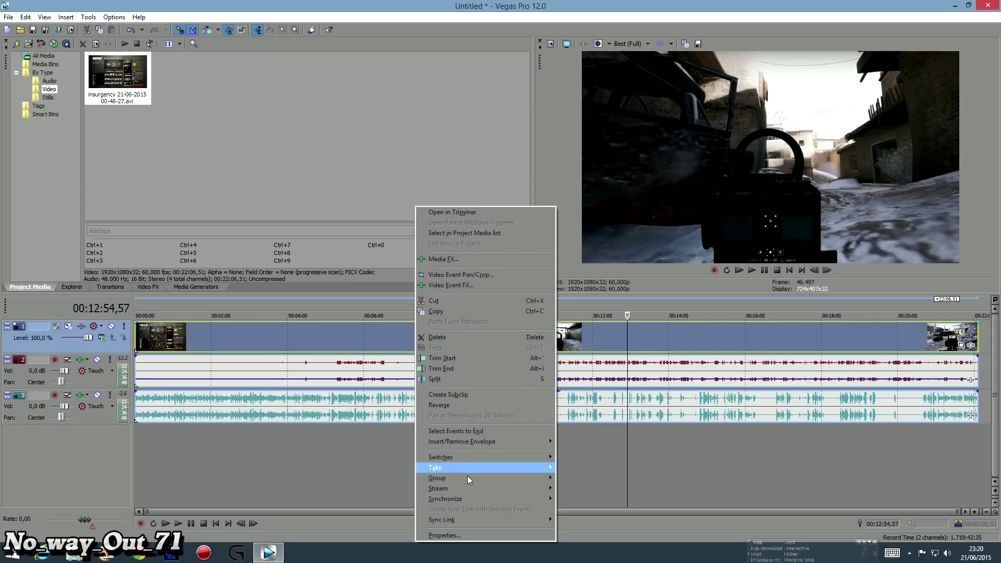
pyautogui.click(456, 537)
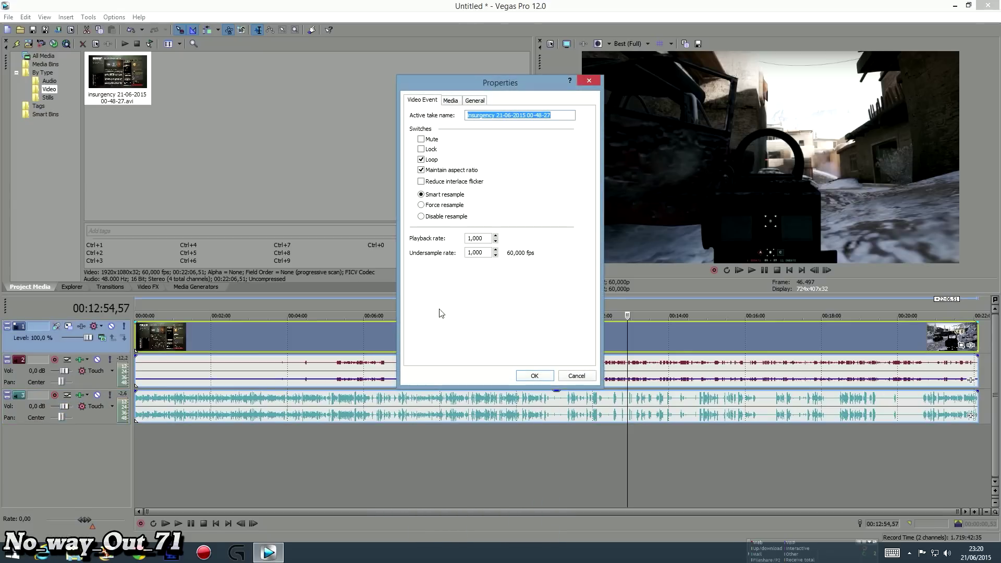
pyautogui.click(422, 173)
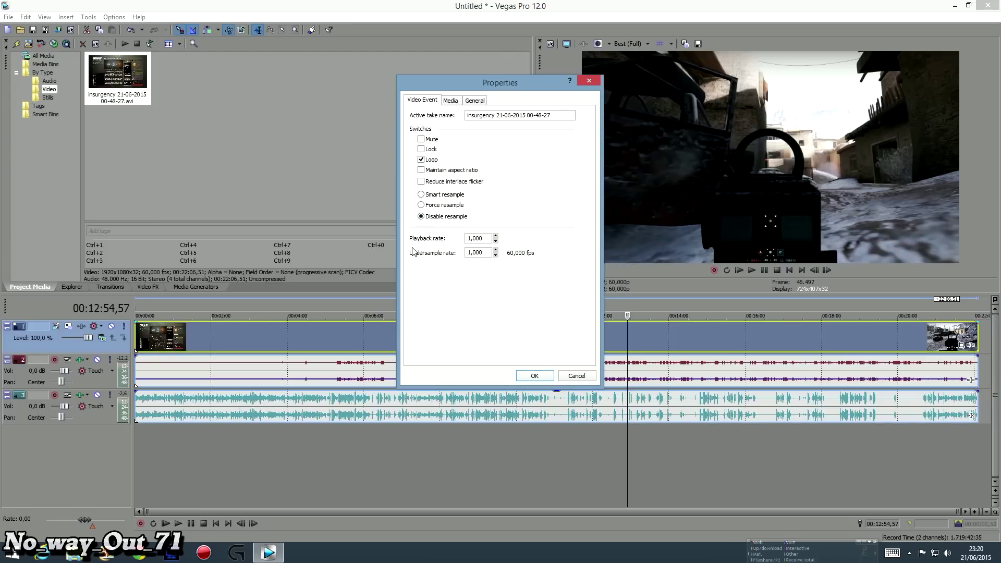
pyautogui.click(534, 376)
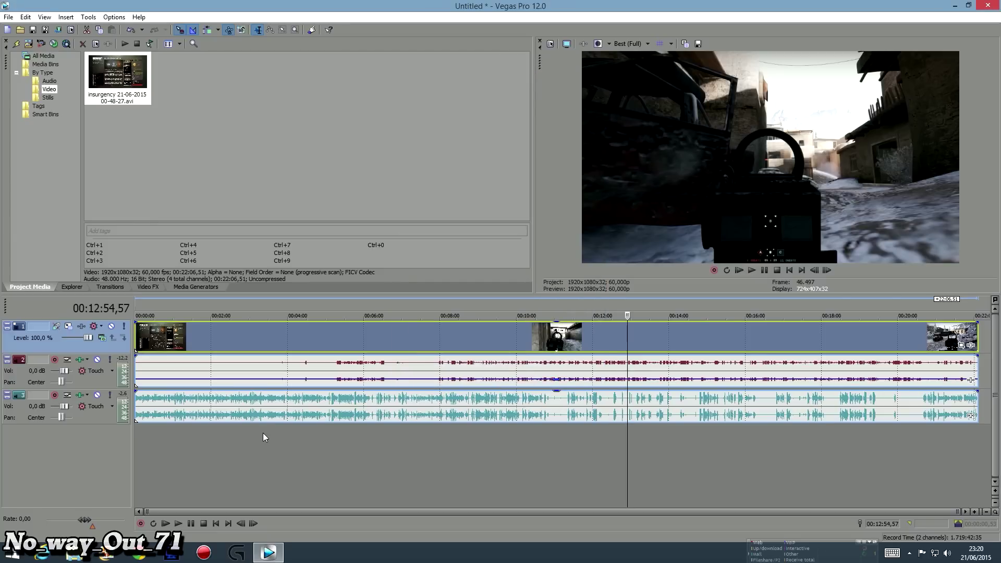
# - Apply the Brighter preset of the Brightness and Contrast effect to the whole video track
pyautogui.click(196, 453)
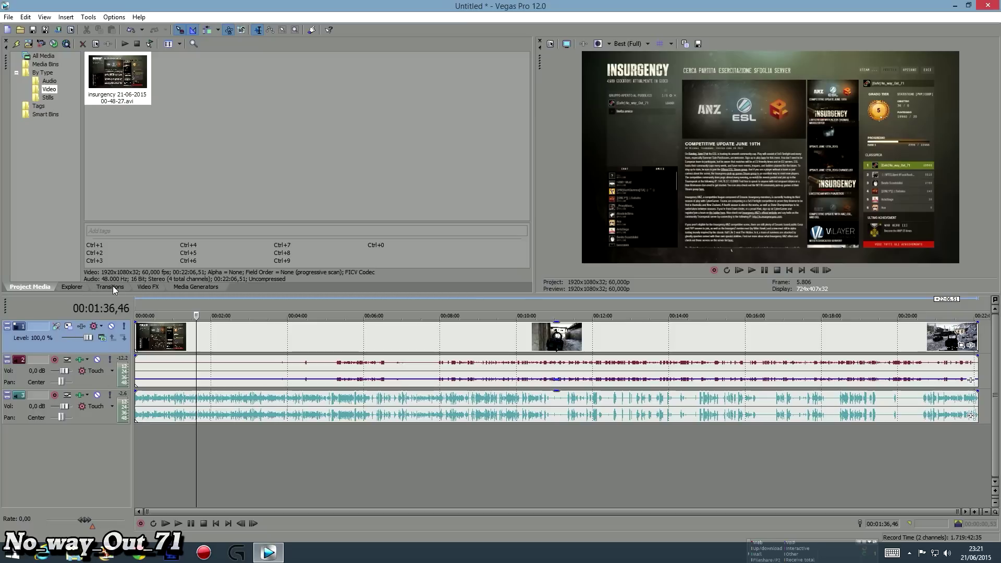
pyautogui.click(151, 288)
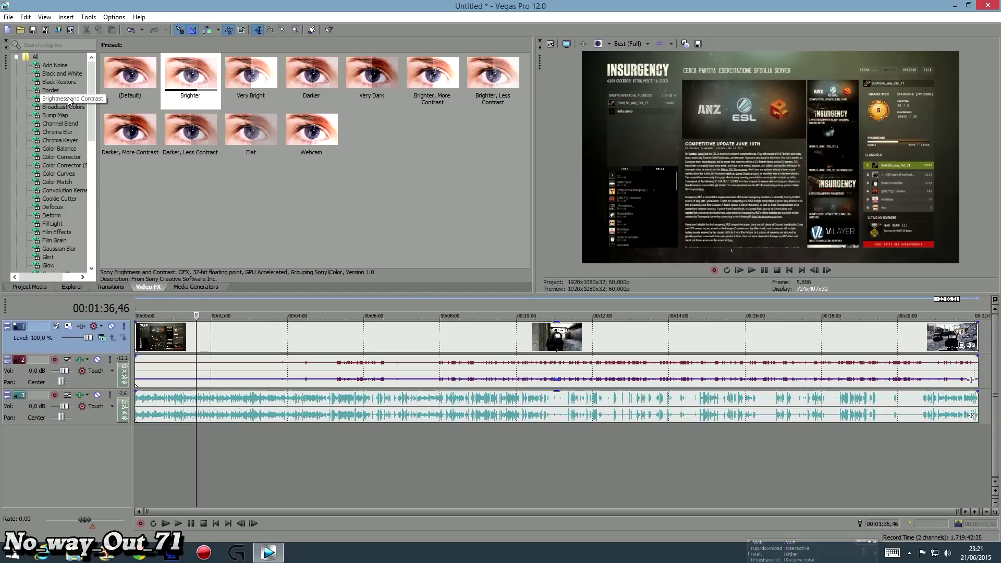
pyautogui.click(193, 79)
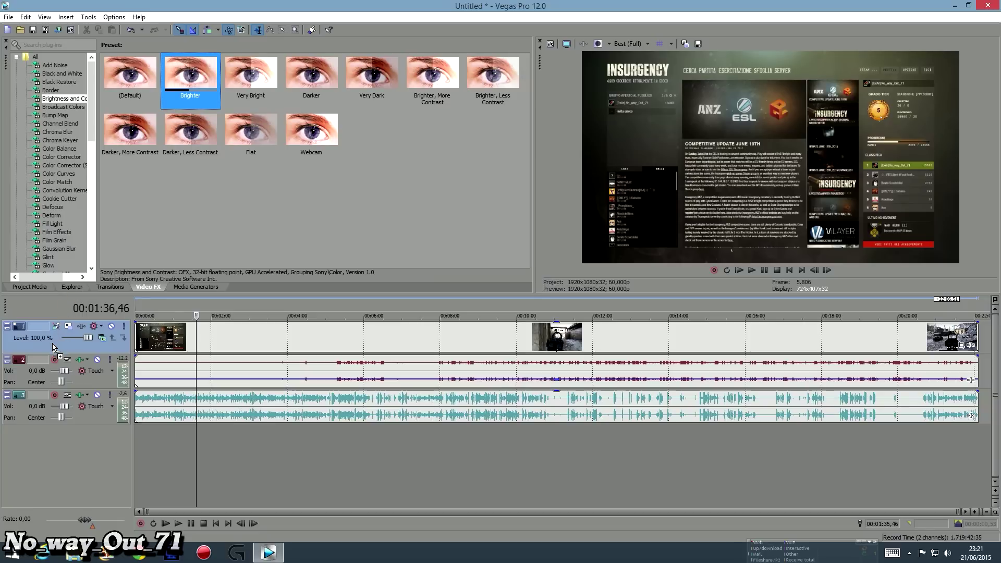
pyautogui.moveTo(52, 343); pyautogui.dragTo(52, 343)
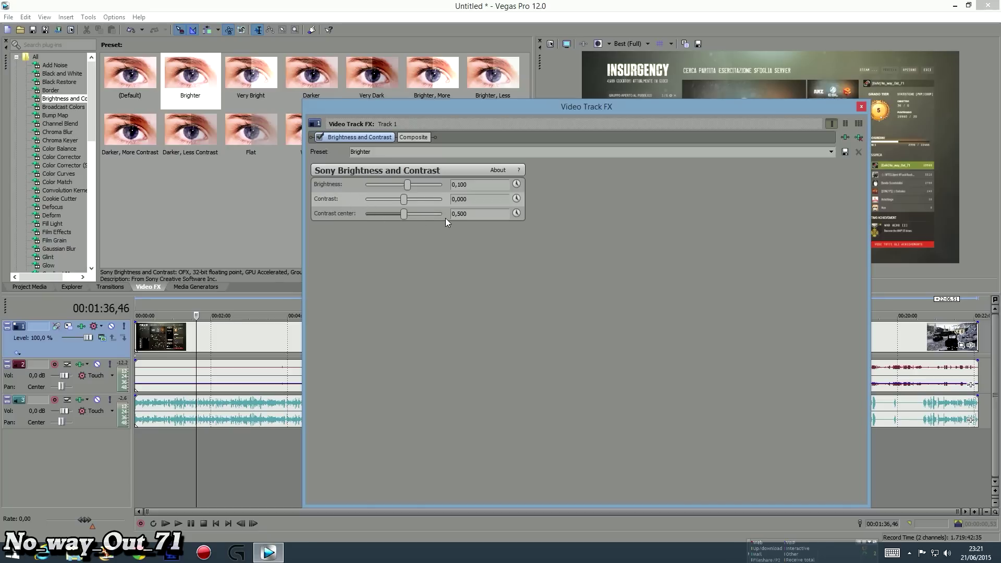
# - Set the effect's brightness to 0,050 and contrast center to 0,250, enter vc as the preset name and close the effect settings
pyautogui.moveTo(550, 101); pyautogui.dragTo(676, 91)
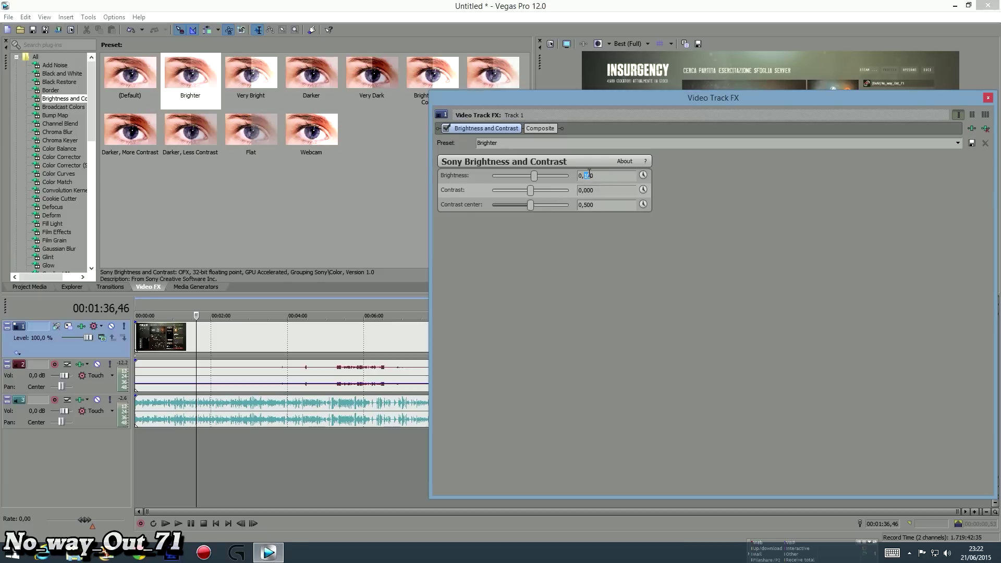
pyautogui.write('0')
pyautogui.moveTo(585, 204); pyautogui.dragTo(590, 208)
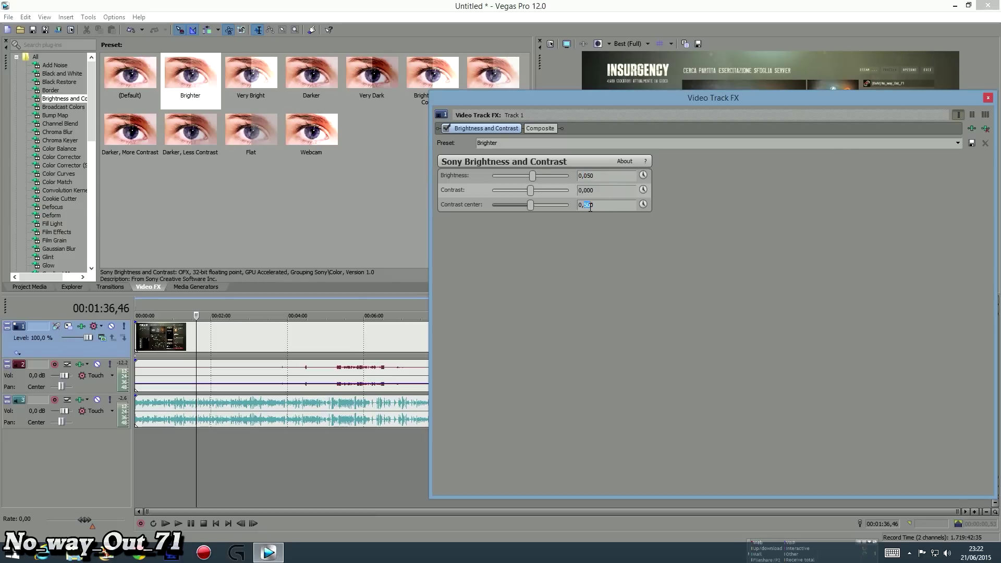
pyautogui.write('25')
pyautogui.click(500, 141)
pyautogui.write('vc')
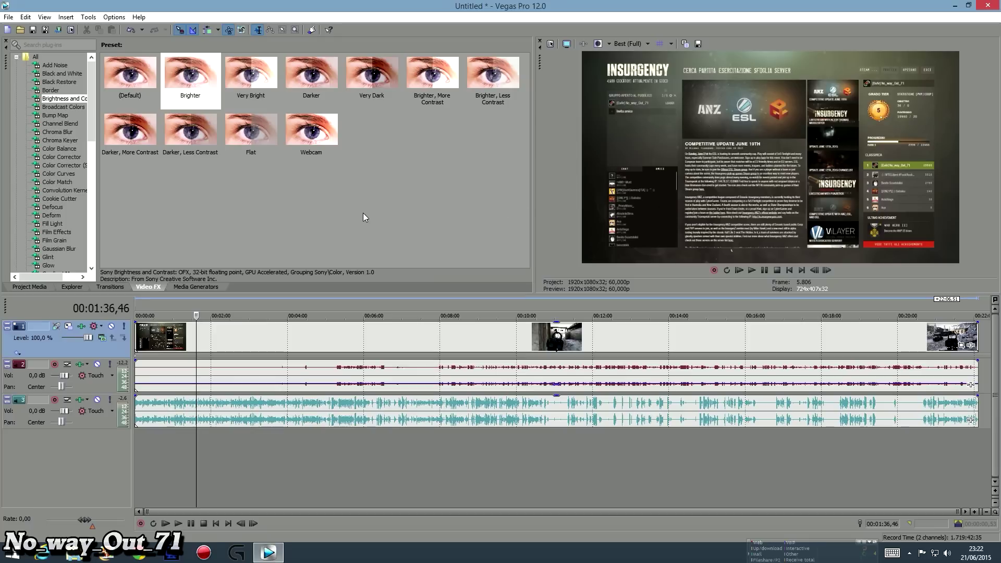
# - Expand the video track's Brightness and Contrast row and shorten the full-length time selection to about the first minute
pyautogui.click(18, 354)
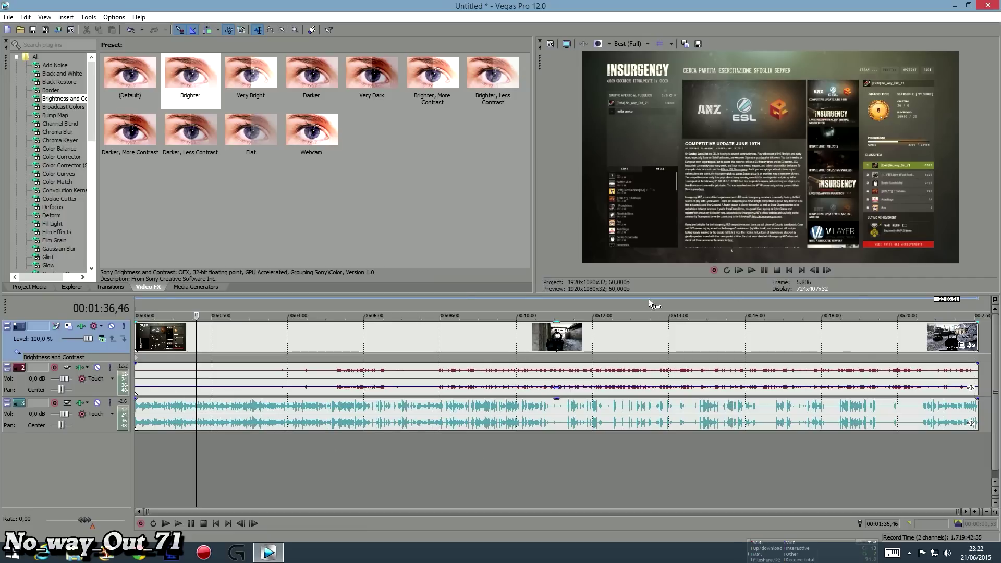
pyautogui.hotkey('ctrl', 'a')
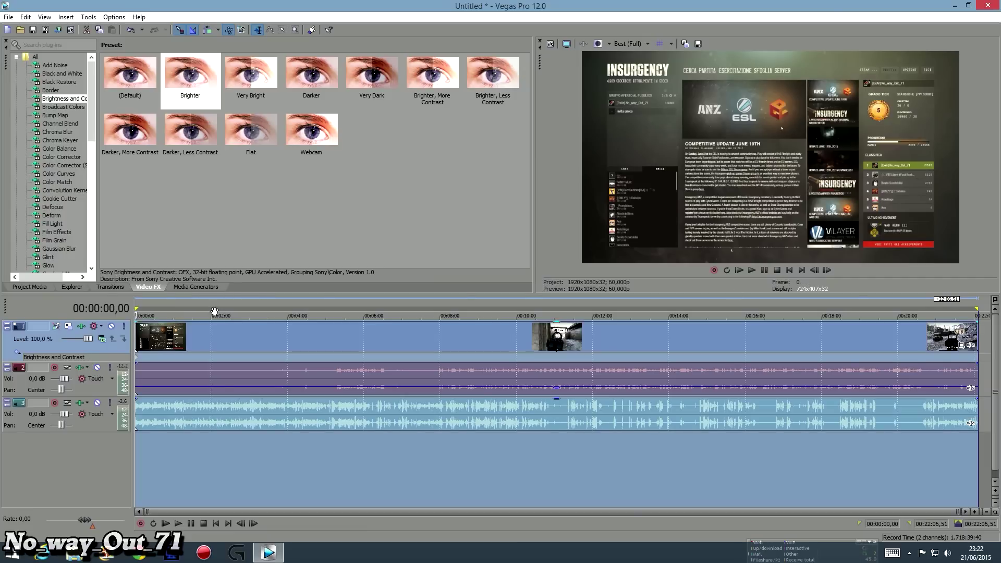
pyautogui.moveTo(965, 309); pyautogui.dragTo(173, 303)
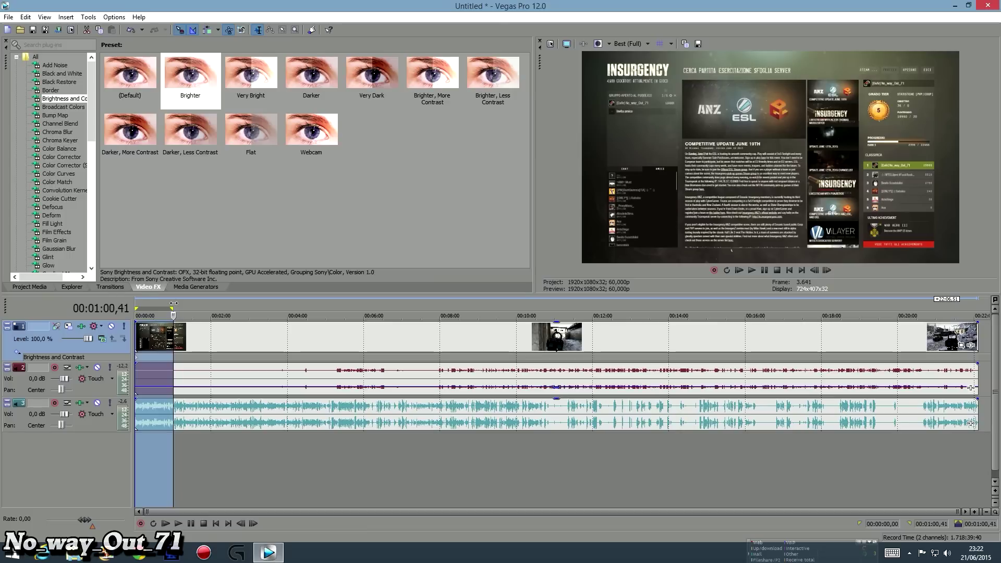
# - Position the timeline cursor exactly at 00:01:00,00
pyautogui.click(815, 270)
pyautogui.click(814, 271)
pyautogui.click(816, 270)
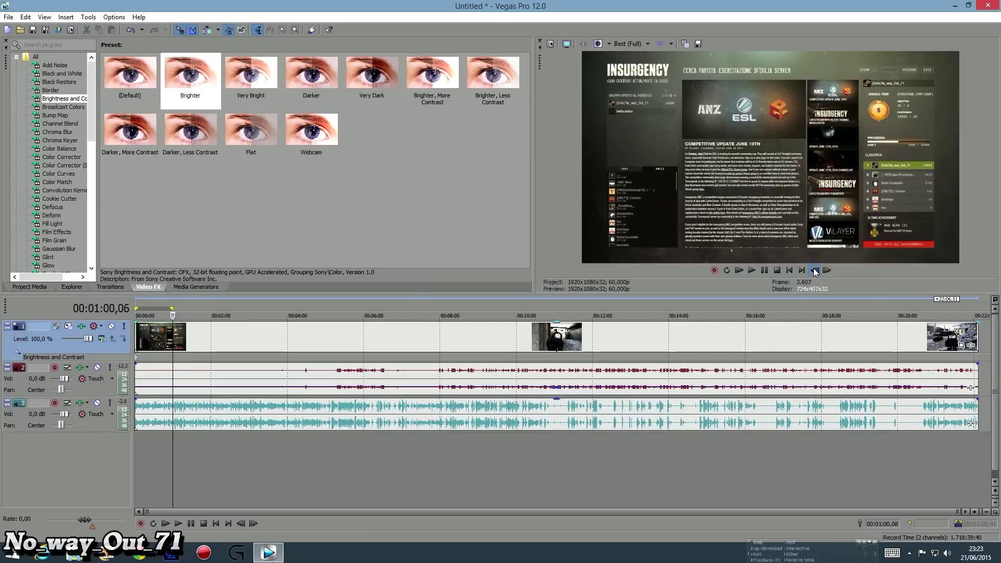
pyautogui.click(828, 268)
# - Set the time selection from 00:01:00,00 to the end of the clip, then split all tracks there and delete that part
pyautogui.moveTo(168, 305)
pyautogui.mouseDown()
pyautogui.moveTo(902, 293)
pyautogui.moveTo(980, 306)
pyautogui.mouseUp()
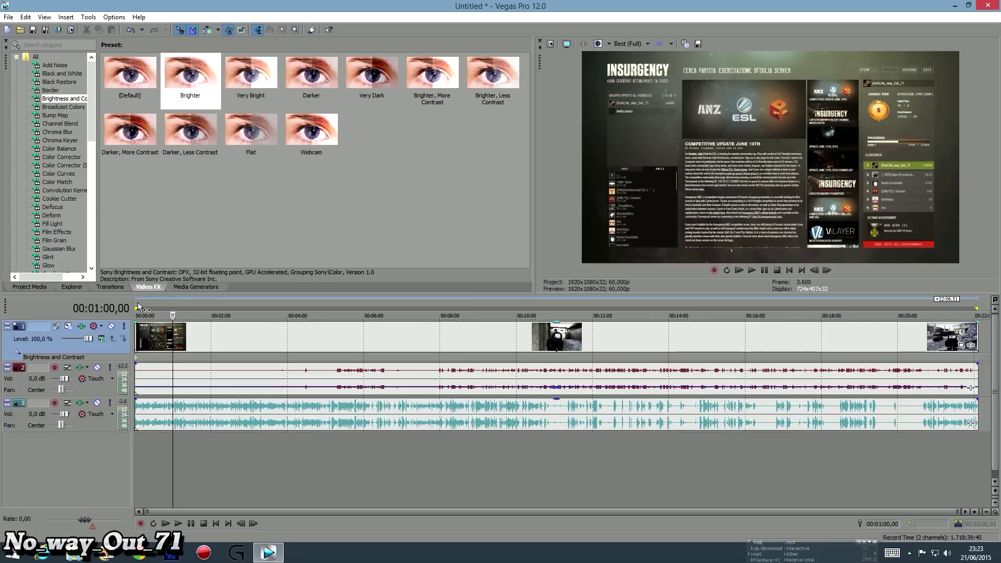
pyautogui.moveTo(137, 308); pyautogui.dragTo(174, 308)
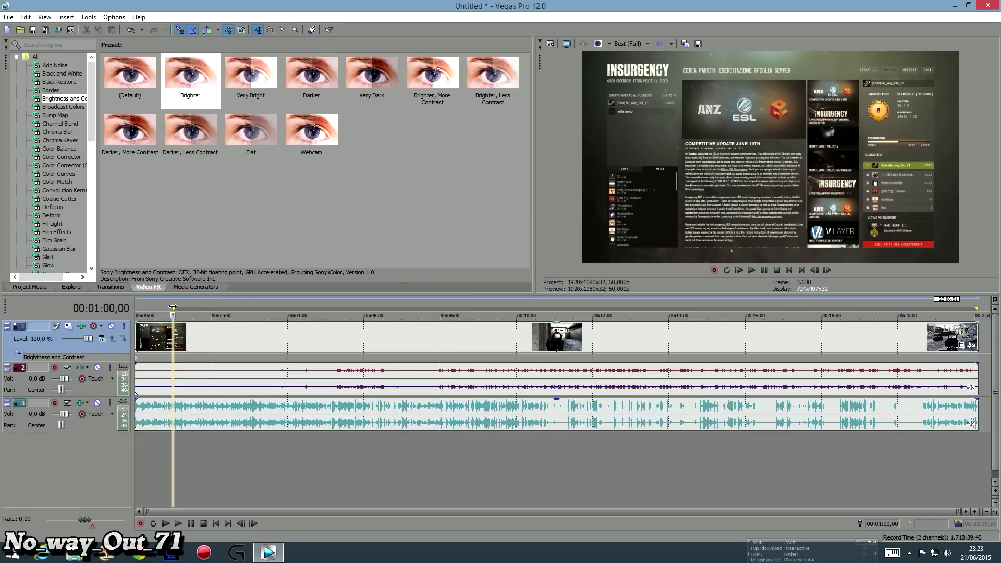
pyautogui.doubleClick(387, 309)
pyautogui.press('s')
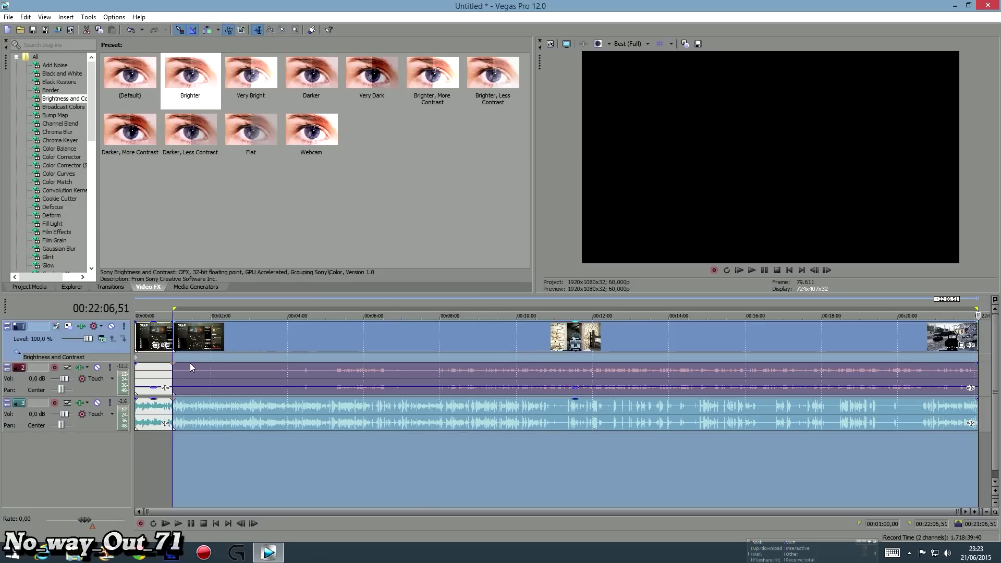
pyautogui.press('Delete')
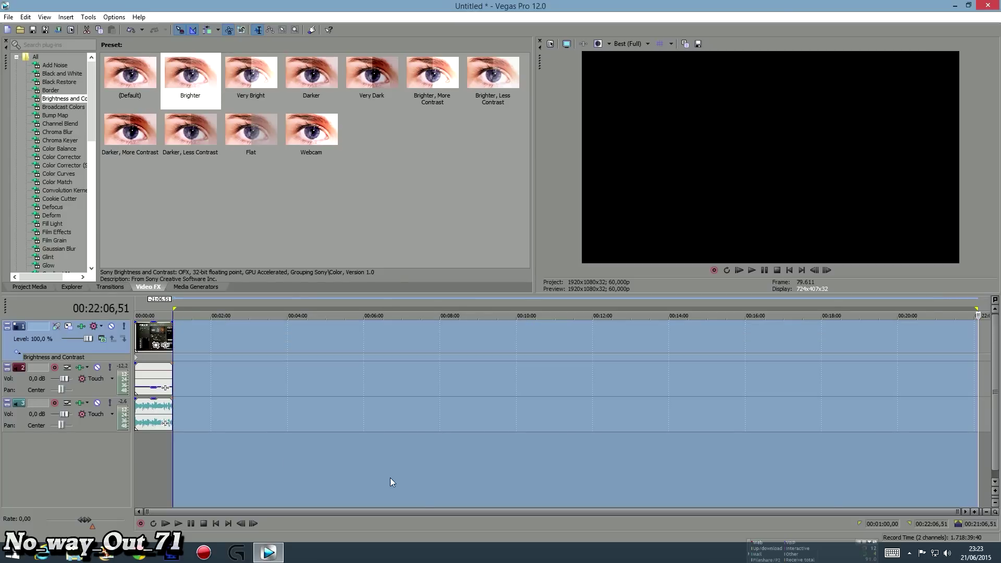
# - Set the time selection to the remaining first minute of the clip
pyautogui.click(476, 465)
pyautogui.doubleClick(157, 451)
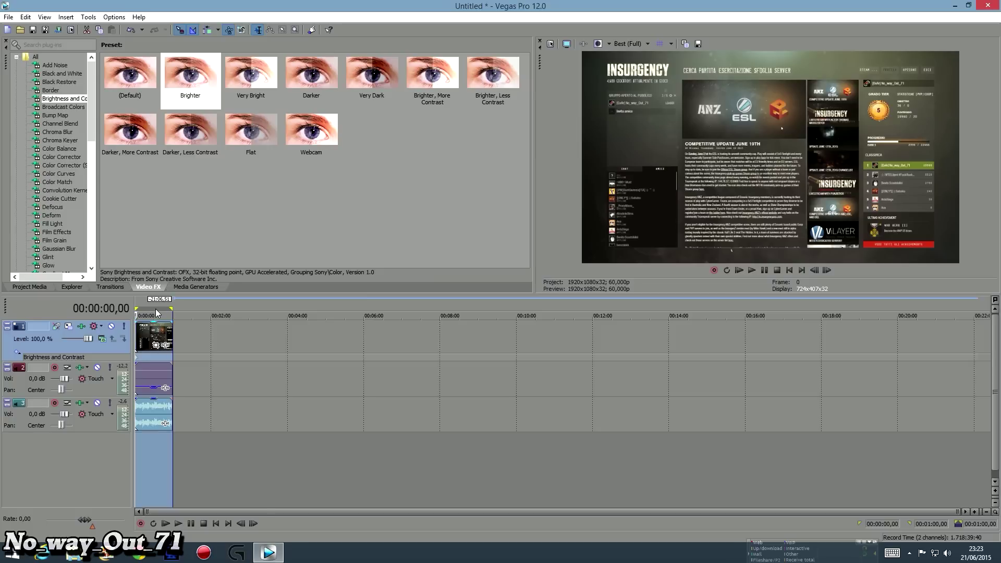
# - Restore the time selection over the one-minute clip and open the Render As dialog
pyautogui.moveTo(140, 315); pyautogui.dragTo(142, 316)
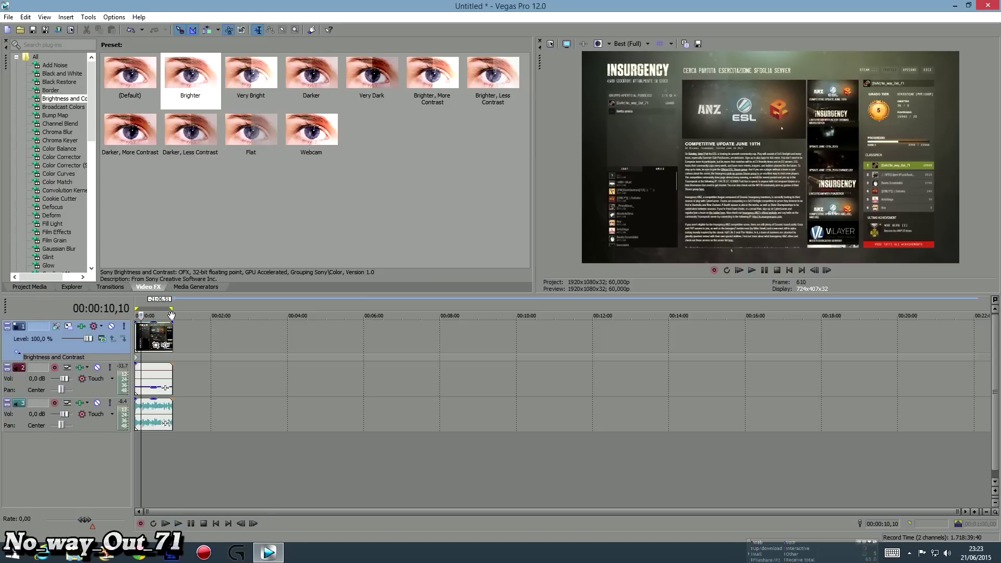
pyautogui.doubleClick(158, 308)
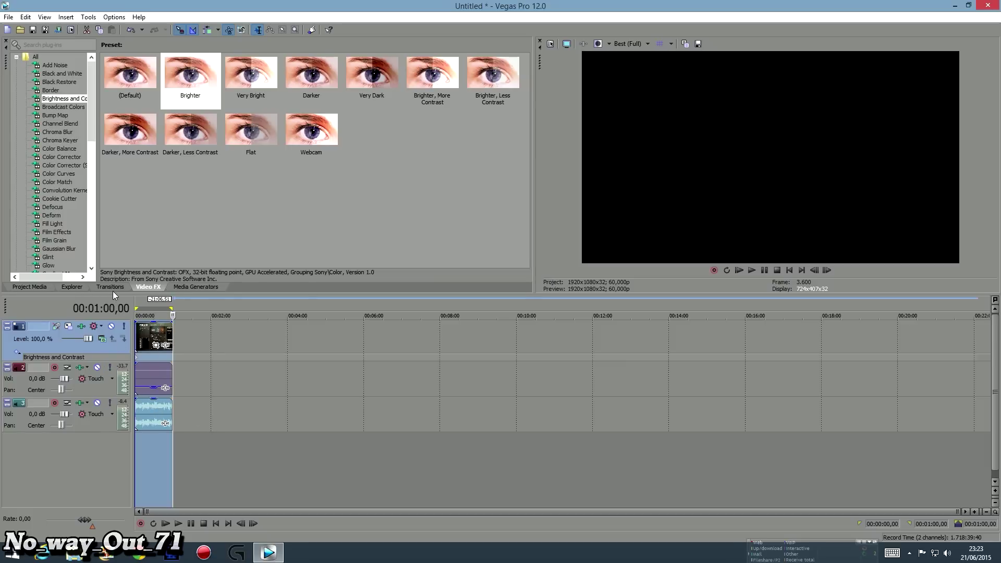
pyautogui.click(8, 17)
pyautogui.click(15, 90)
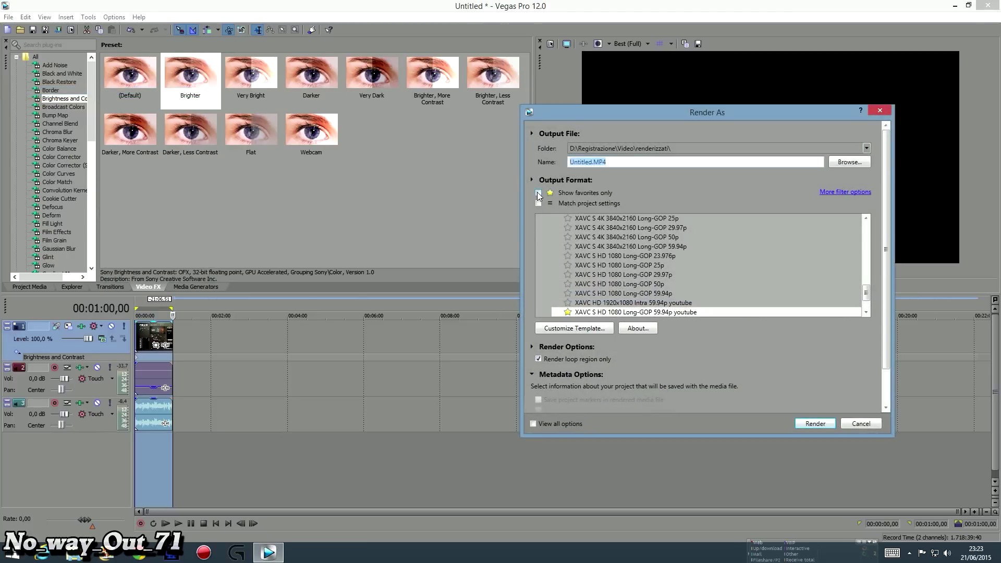
# - Collapse the Sony XAVC / XAVC S group and look through the full list of available output formats
pyautogui.moveTo(867, 292); pyautogui.dragTo(866, 240)
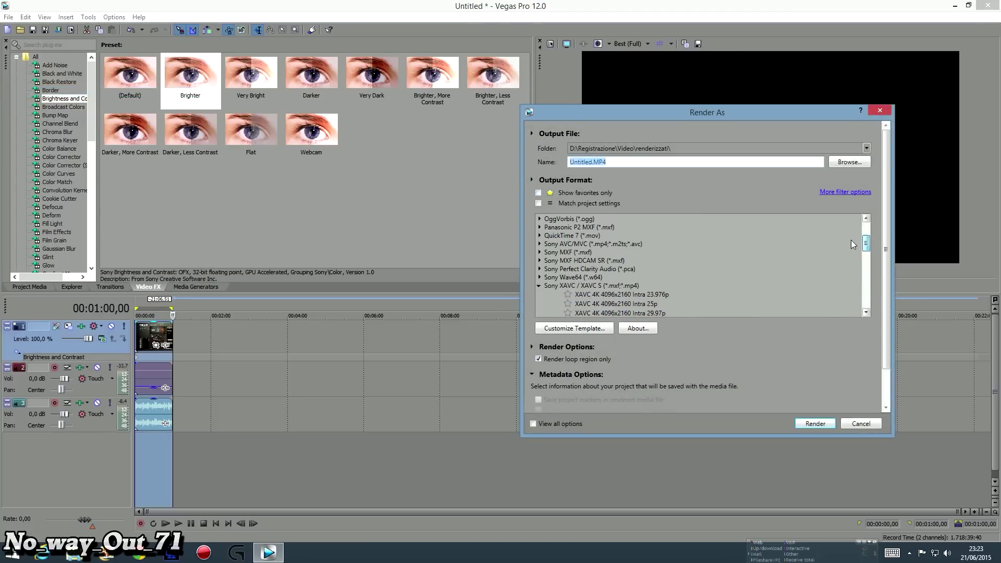
pyautogui.doubleClick(545, 285)
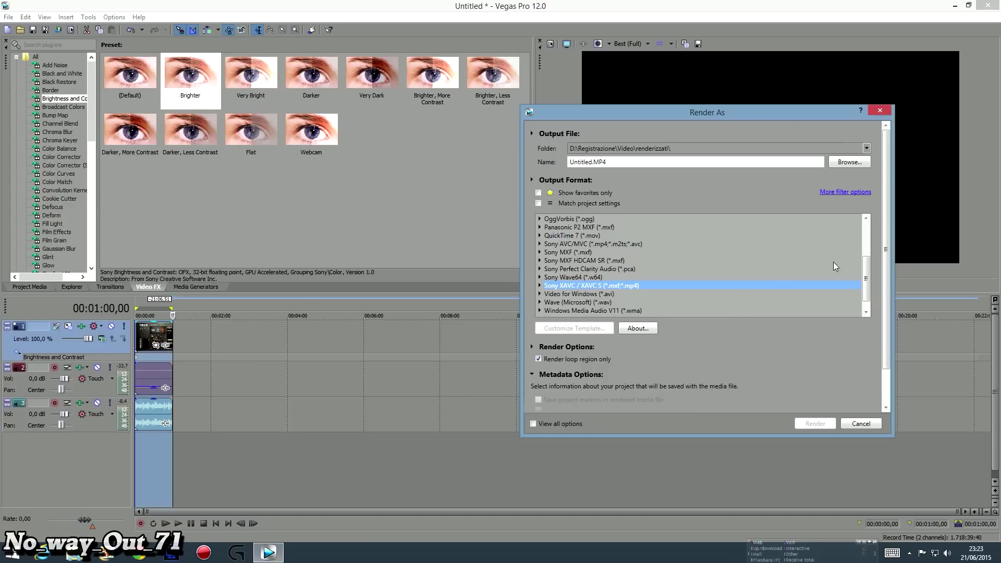
pyautogui.moveTo(868, 278); pyautogui.dragTo(867, 244)
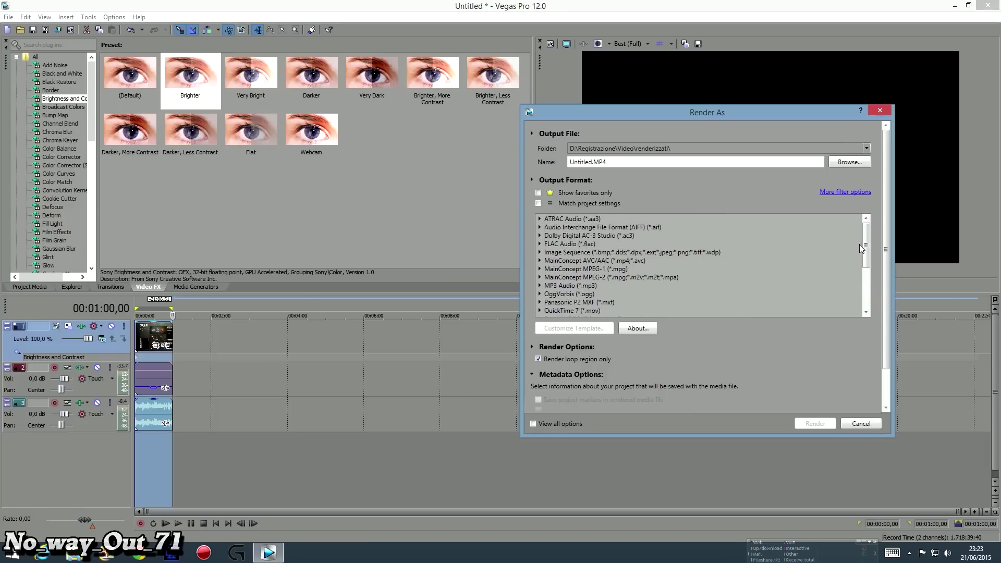
pyautogui.moveTo(865, 239)
pyautogui.mouseDown()
pyautogui.moveTo(882, 295)
pyautogui.moveTo(874, 237)
pyautogui.mouseUp()
pyautogui.moveTo(874, 231); pyautogui.dragTo(868, 282)
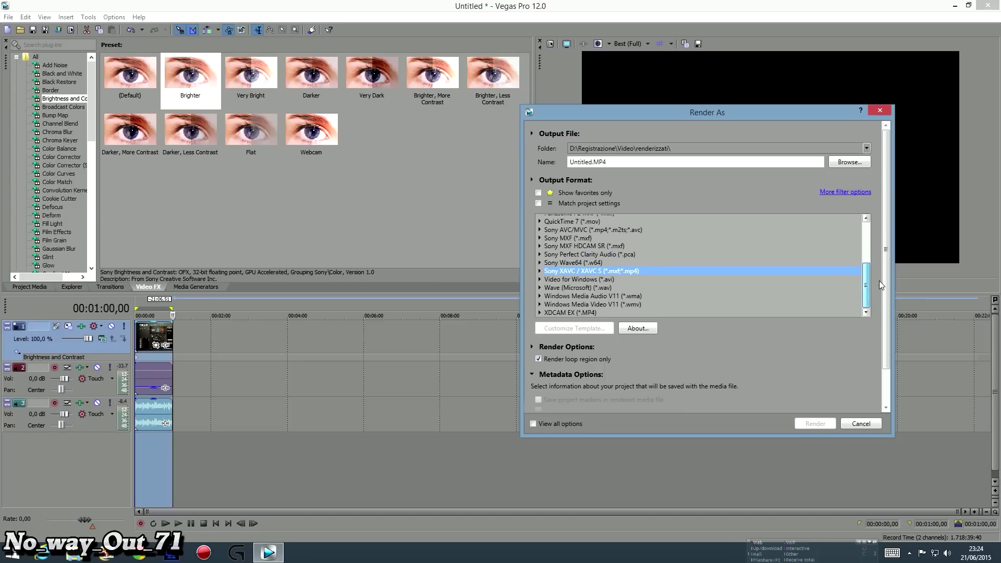
pyautogui.moveTo(868, 281); pyautogui.dragTo(865, 248)
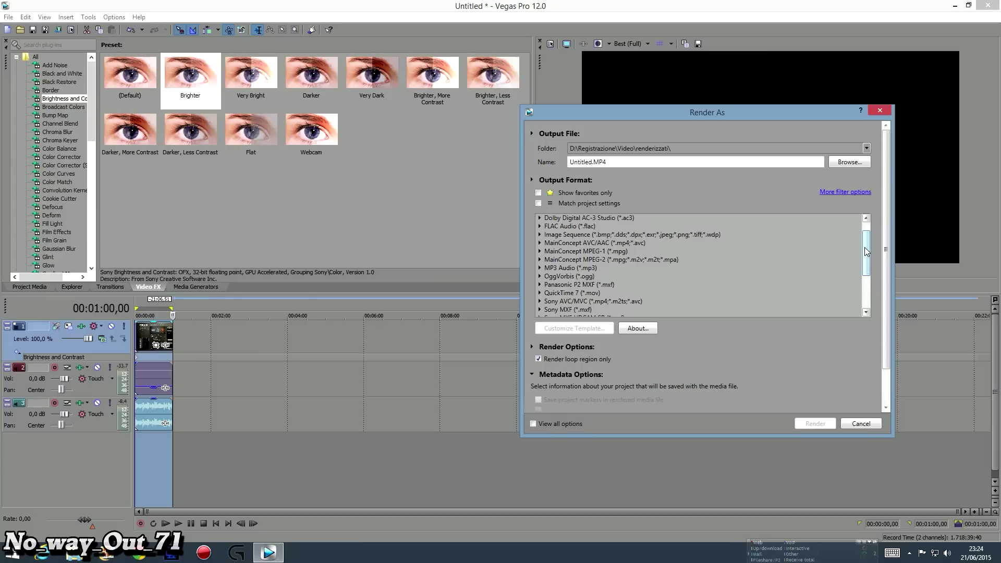
pyautogui.moveTo(865, 248); pyautogui.dragTo(866, 234)
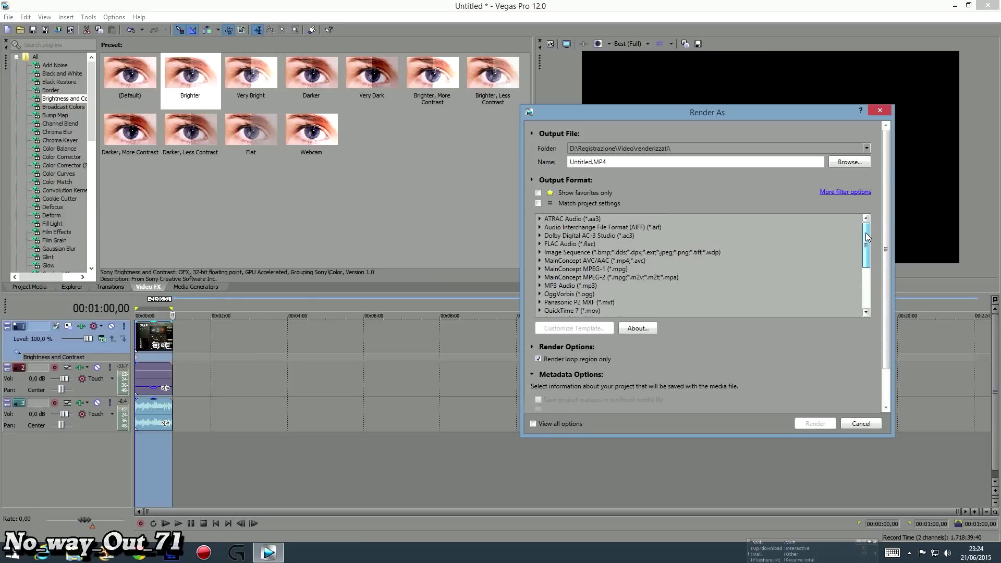
pyautogui.moveTo(866, 232); pyautogui.dragTo(870, 282)
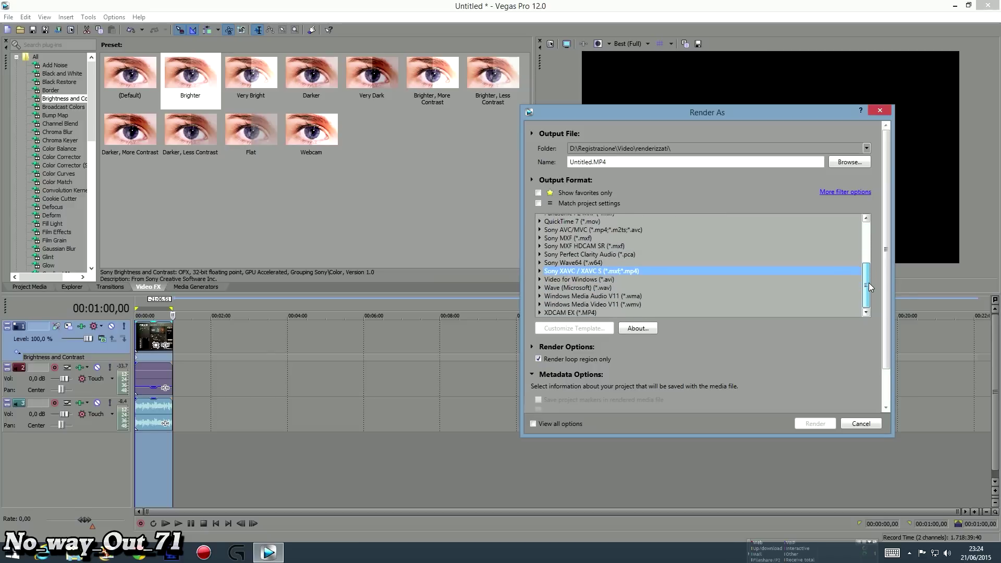
# - Choose the XAVC S HD 1080 Long-GOP 59.94p template from the Sony XAVC / XAVC S formats
pyautogui.click(540, 271)
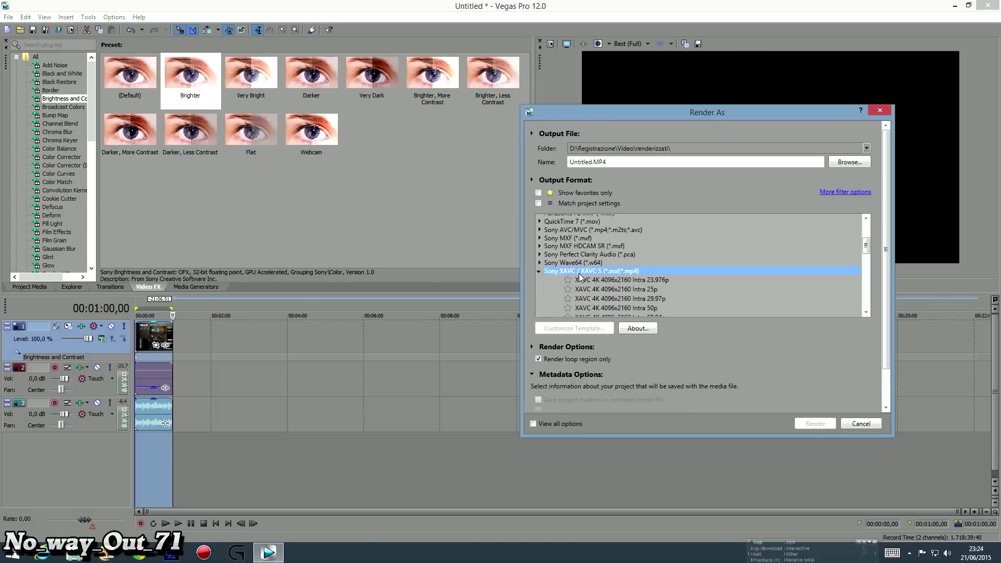
pyautogui.scroll(-5, 652, 278)
pyautogui.scroll(-10, 646, 275)
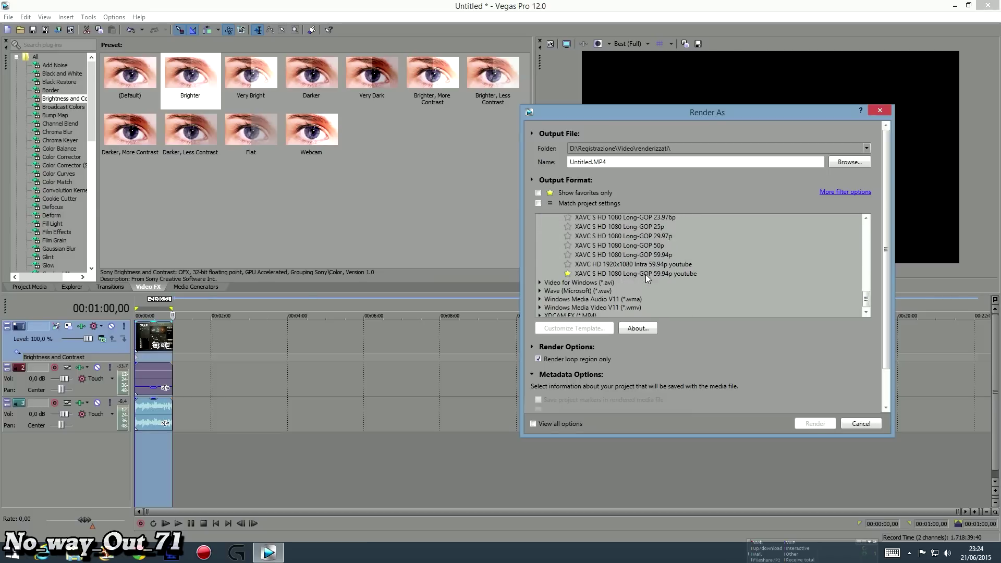
pyautogui.click(619, 256)
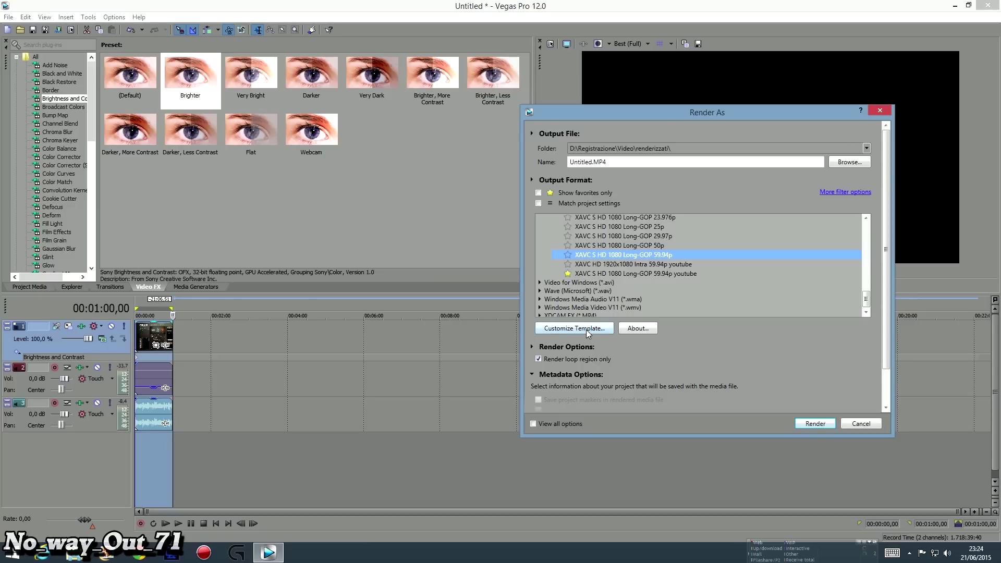
# - Name the output file "da vegas.MP4"
pyautogui.doubleClick(593, 161)
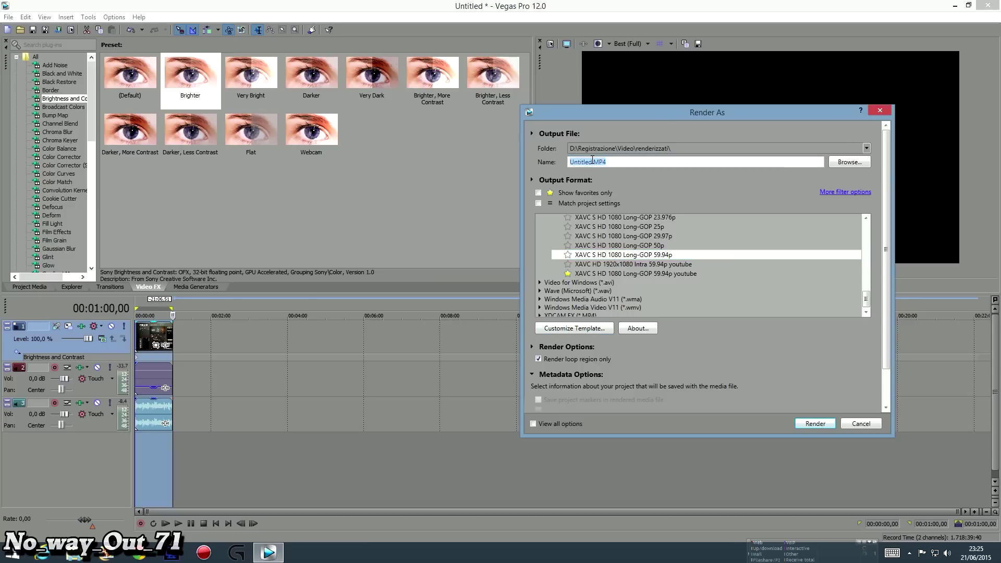
pyautogui.click(592, 161)
pyautogui.moveTo(592, 162); pyautogui.dragTo(572, 161)
pyautogui.write('da vegas')
# - Customize the XAVC S HD 1080 Long-GOP 59.94p template: review its video and audio settings and change the video rendering quality from Use Project Settings
pyautogui.click(608, 255)
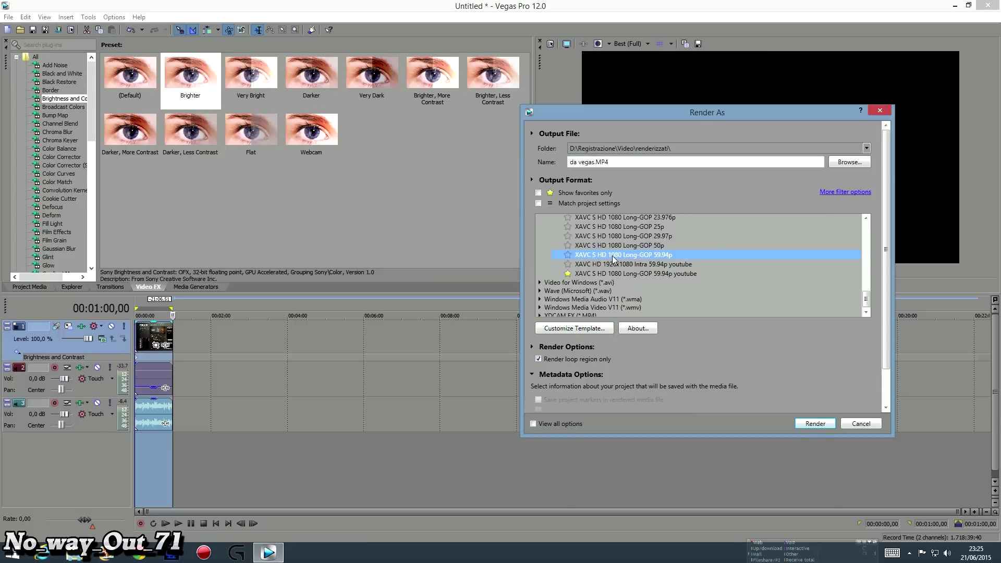
pyautogui.click(582, 329)
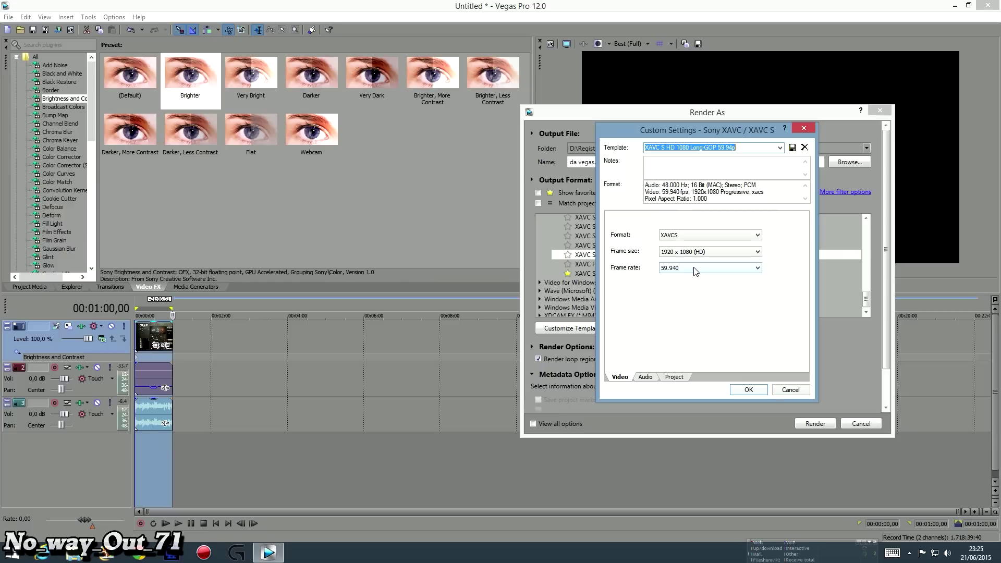
pyautogui.click(645, 379)
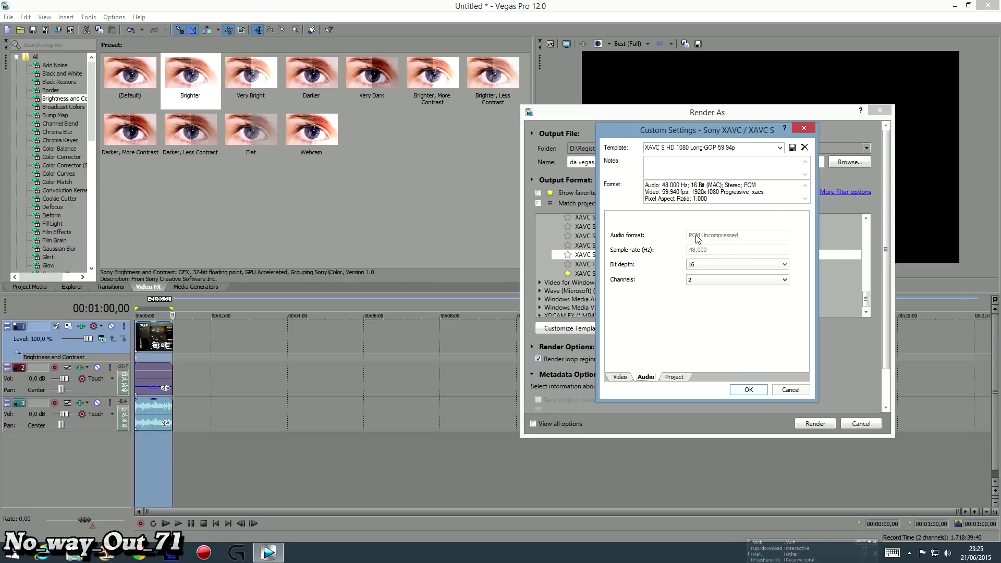
pyautogui.click(680, 377)
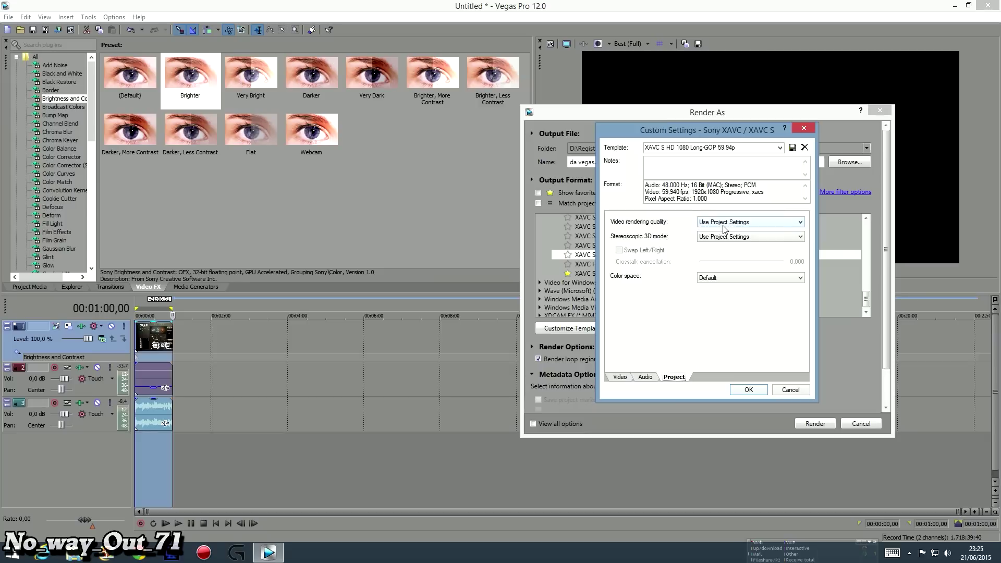
pyautogui.click(801, 223)
pyautogui.click(723, 263)
pyautogui.click(746, 390)
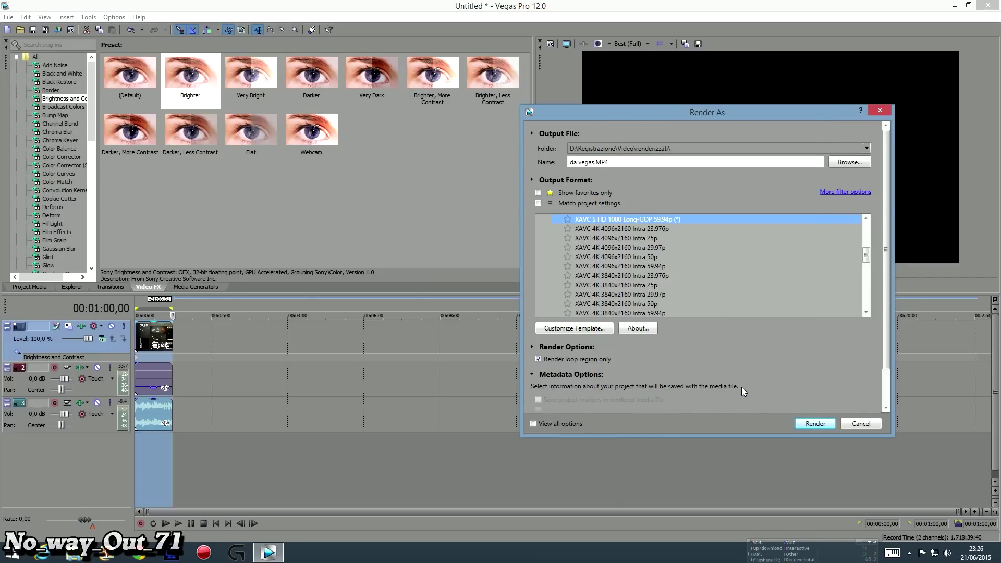
# - Render the one-minute clip and compare its file size with the Insurgency video in the output folder
pyautogui.click(813, 425)
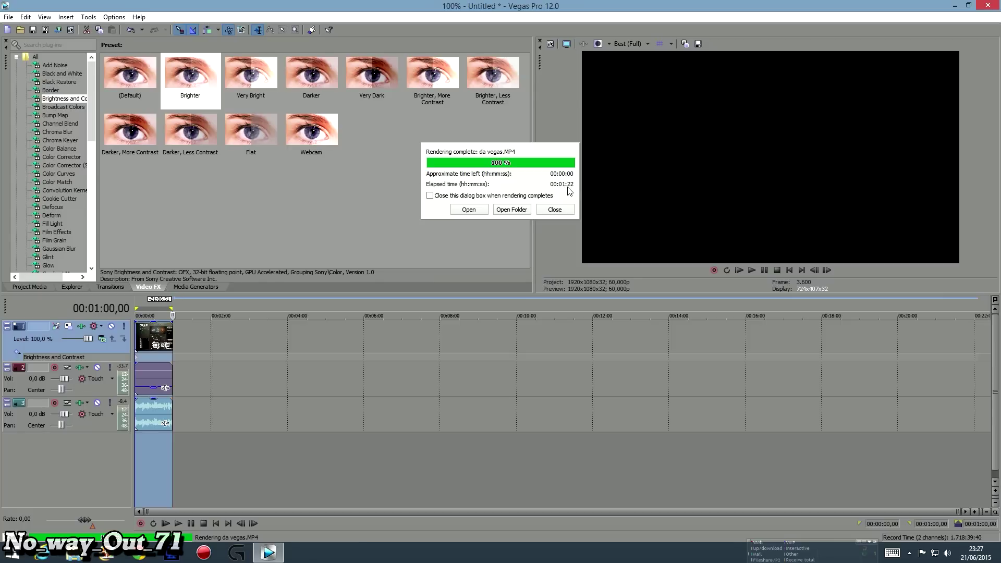
pyautogui.click(513, 210)
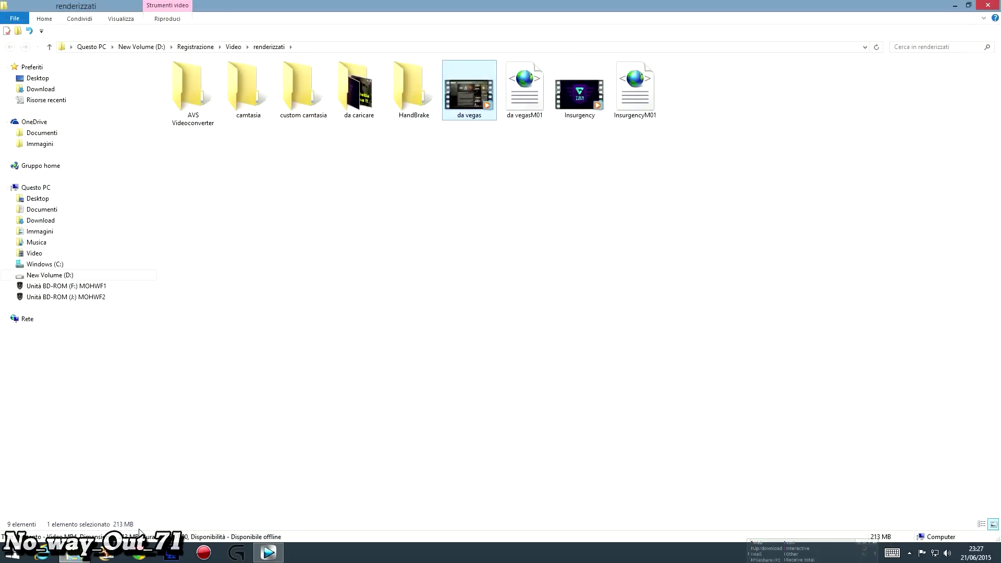
pyautogui.click(581, 100)
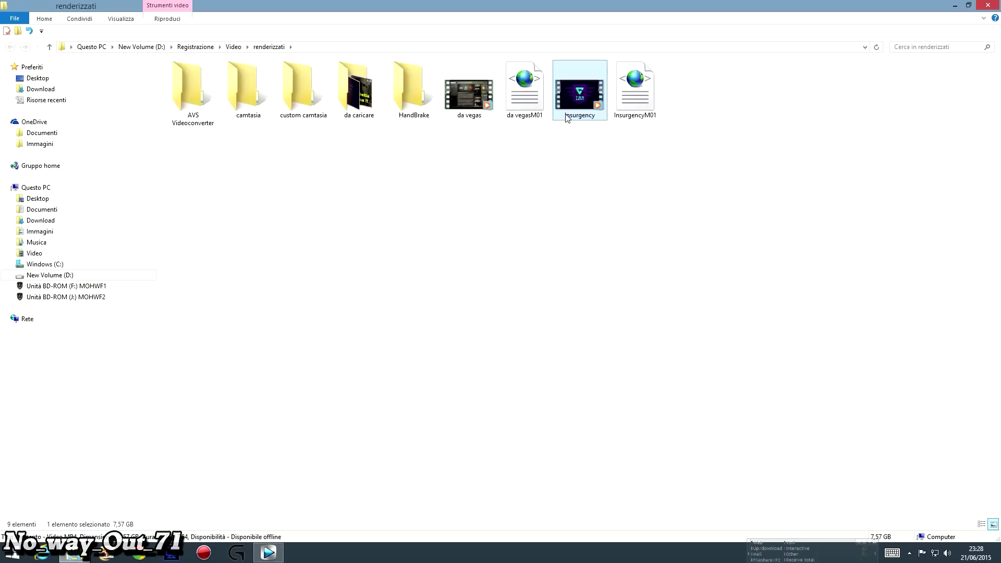
# - Play the rendered da vegas video full screen, skip ahead to two later points, and close the player
pyautogui.doubleClick(468, 99)
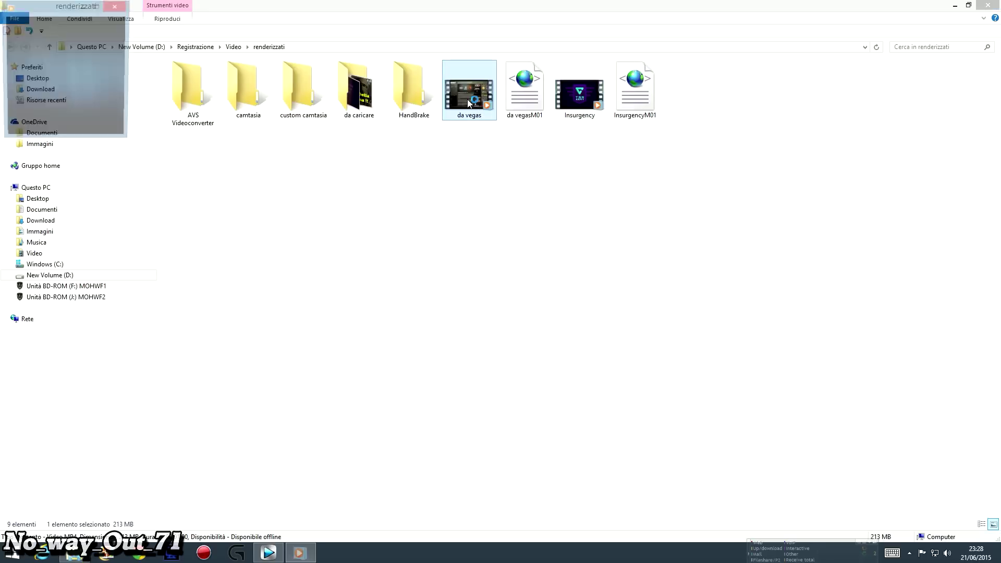
pyautogui.doubleClick(526, 202)
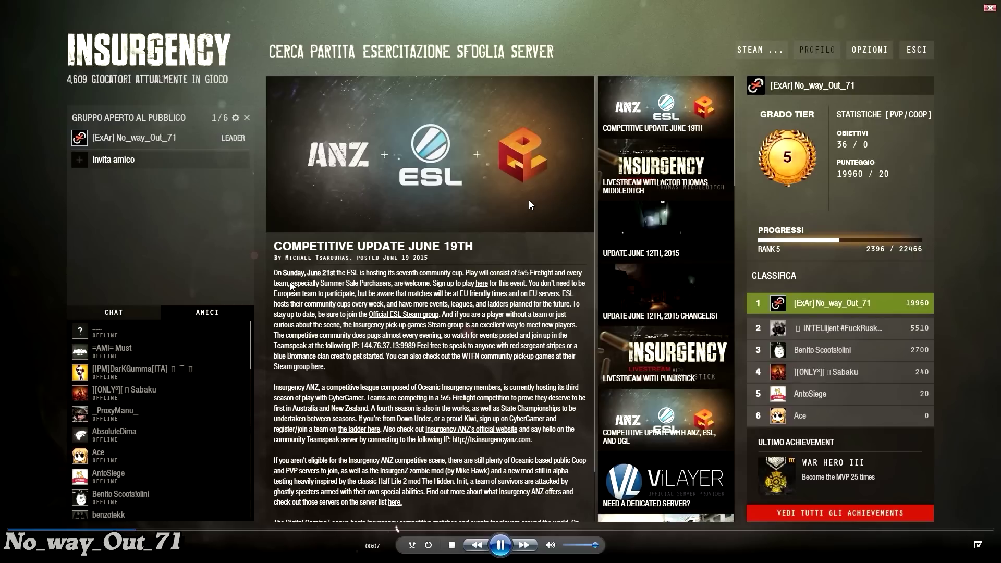
pyautogui.click(607, 529)
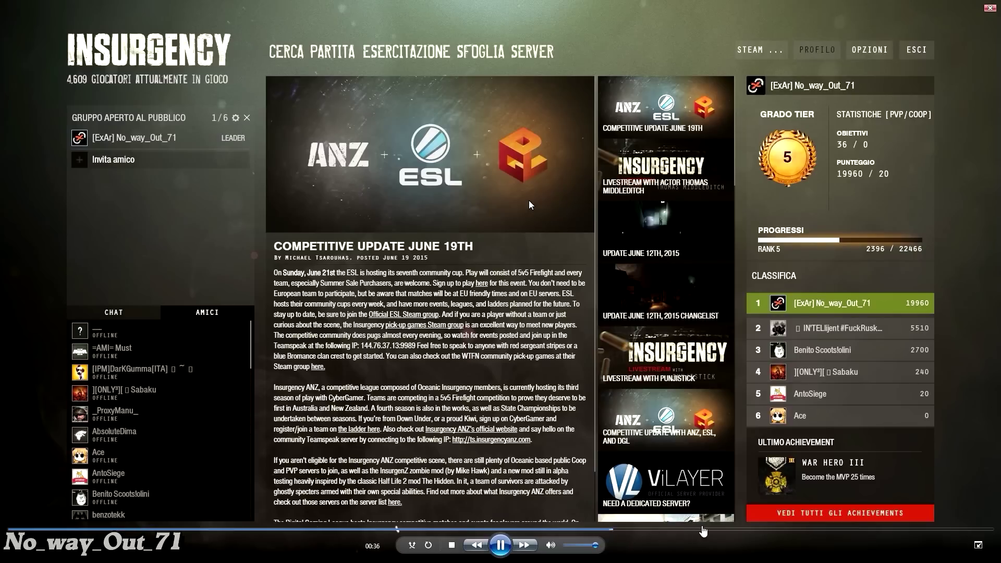
pyautogui.click(718, 529)
pyautogui.doubleClick(869, 78)
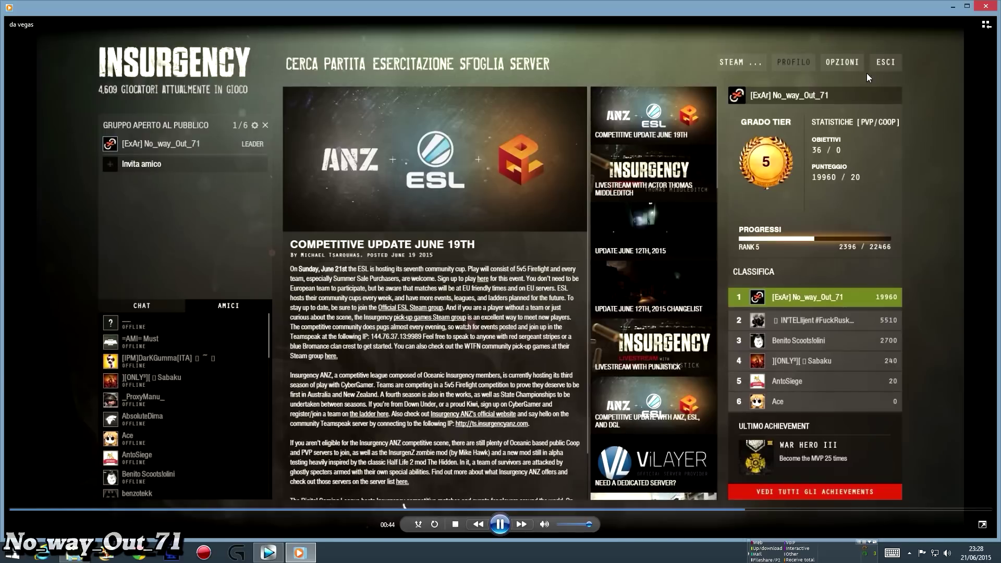
pyautogui.click(989, 5)
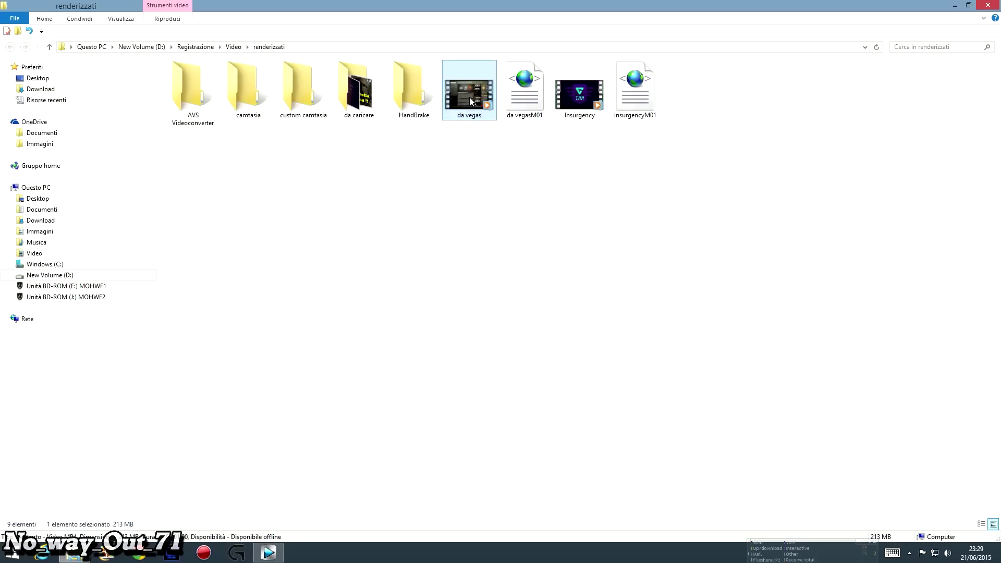
# - Compare the file size of the Insurgency video with that of Insurgency-1 in the da caricare folder
pyautogui.click(568, 104)
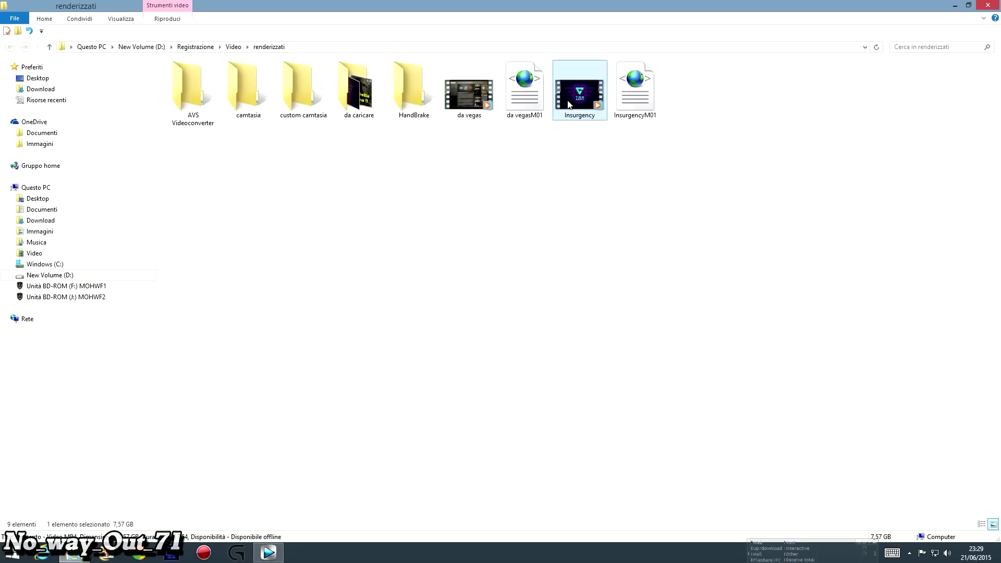
pyautogui.doubleClick(360, 92)
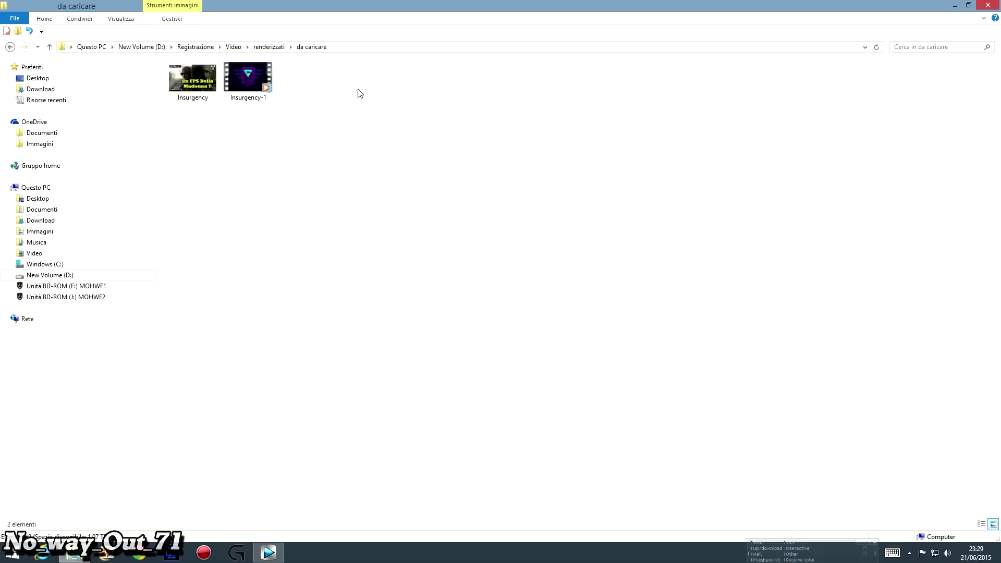
pyautogui.click(246, 78)
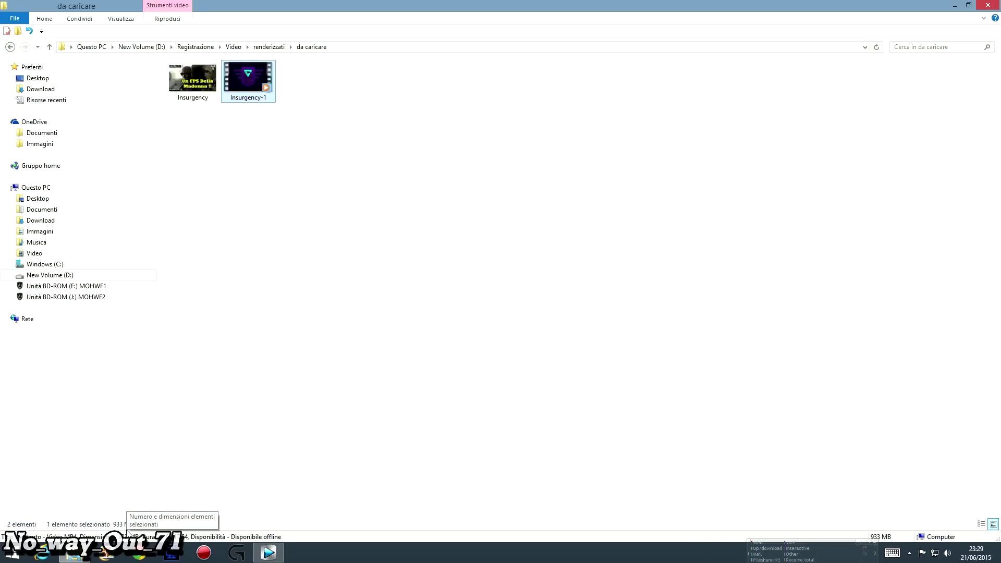
# - Play Insurgency-1 full screen, check its picture quality at several points, close it and return to Vegas Pro
pyautogui.doubleClick(248, 78)
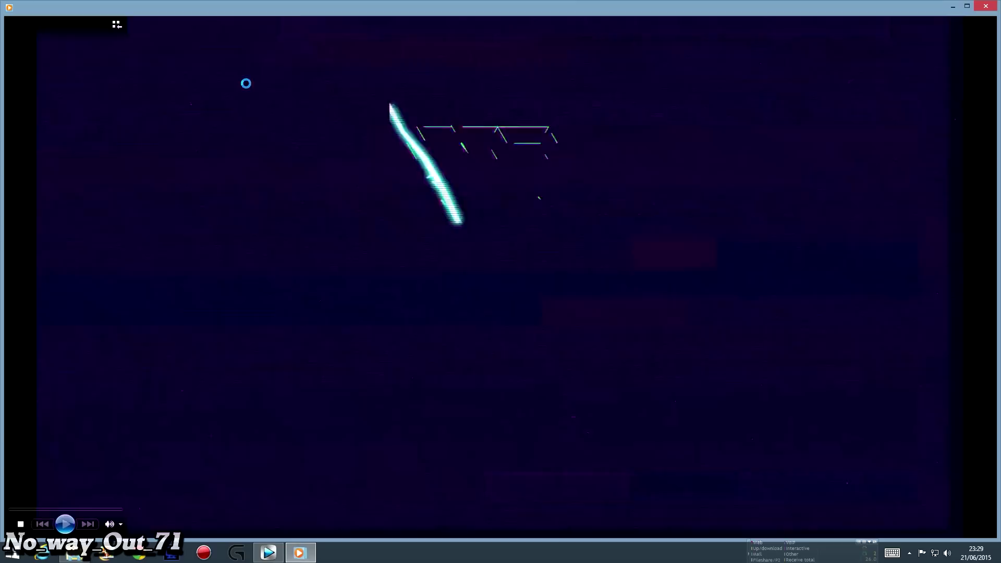
pyautogui.doubleClick(542, 218)
pyautogui.click(130, 530)
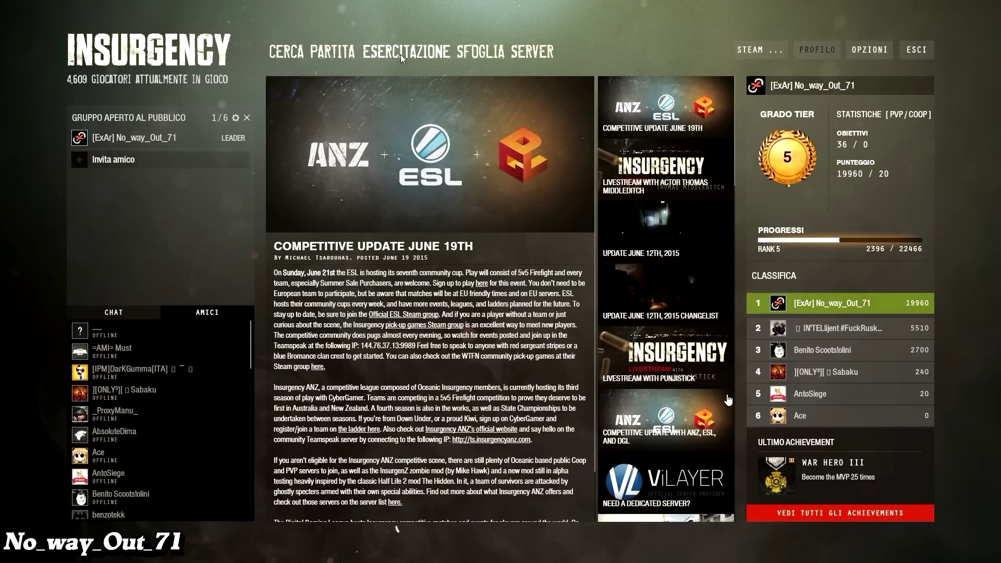
pyautogui.click(342, 530)
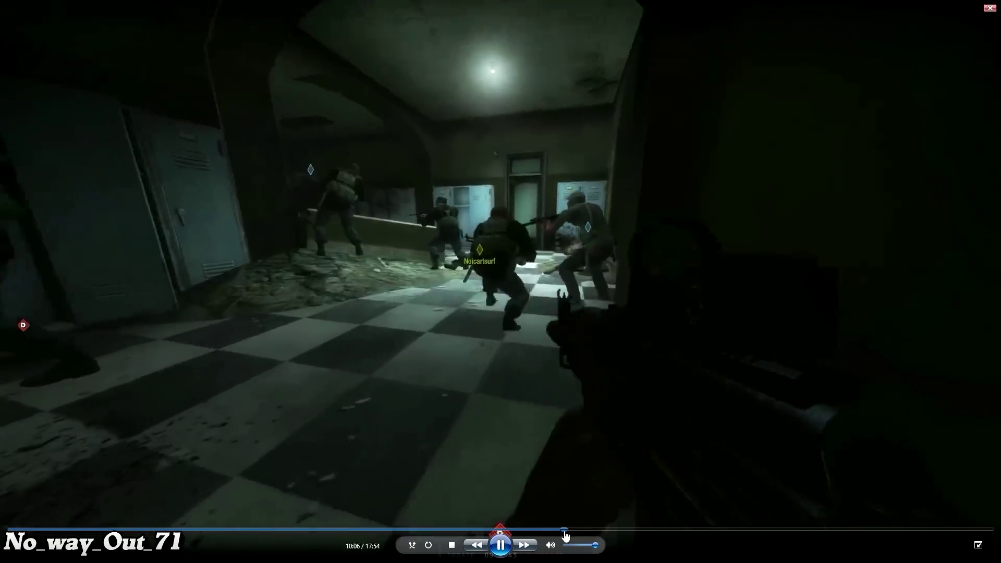
pyautogui.click(568, 529)
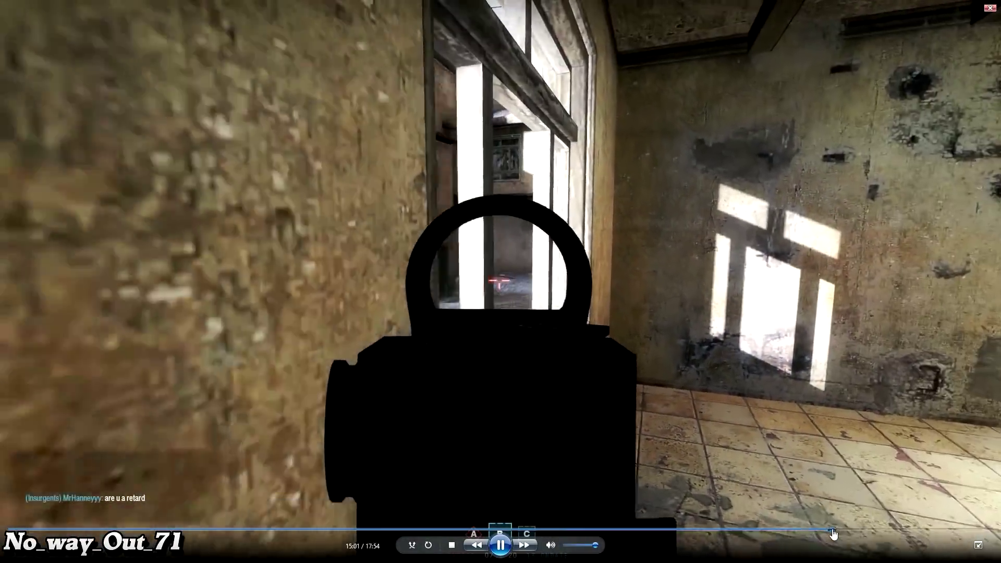
pyautogui.click(833, 530)
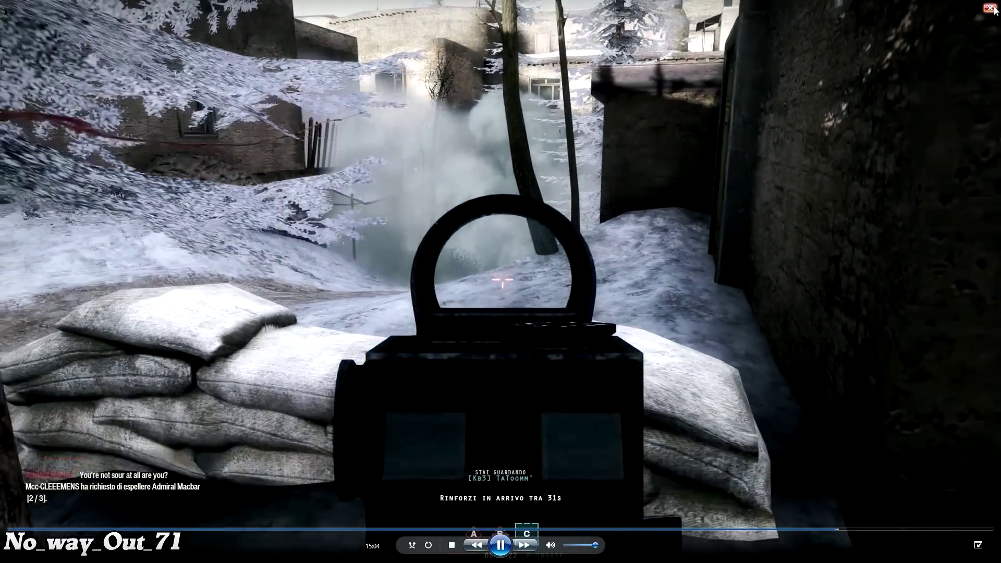
pyautogui.click(990, 7)
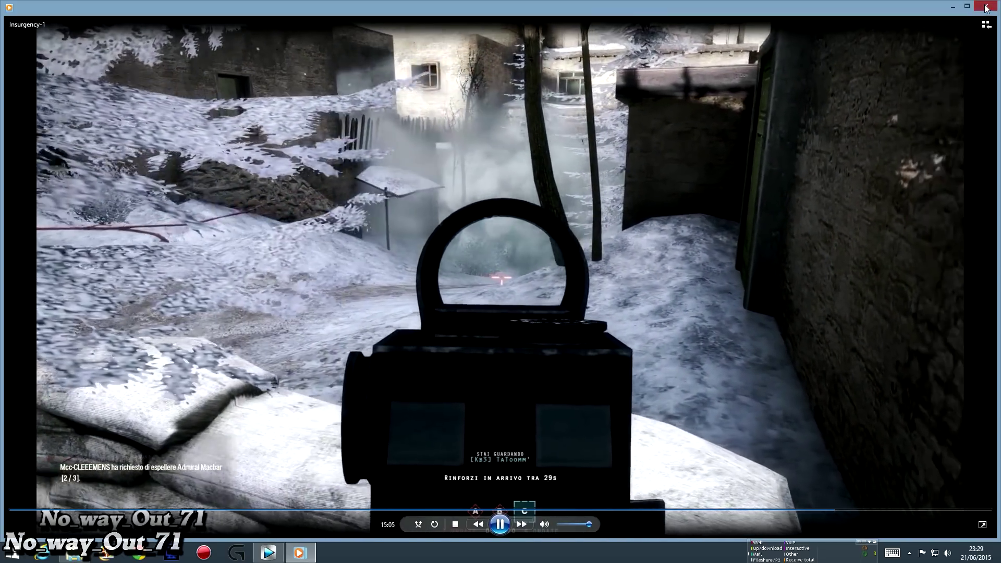
pyautogui.click(988, 7)
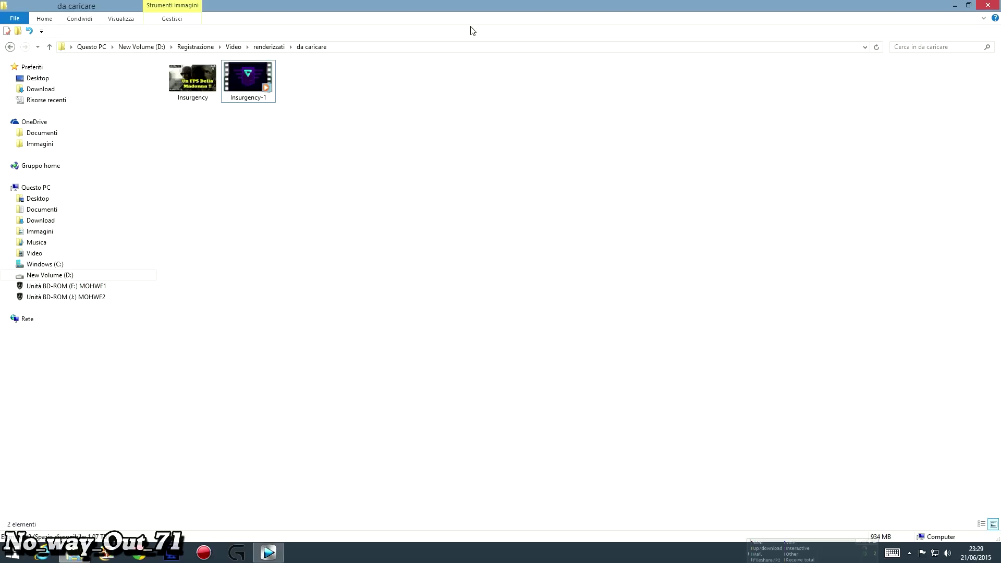
pyautogui.click(988, 5)
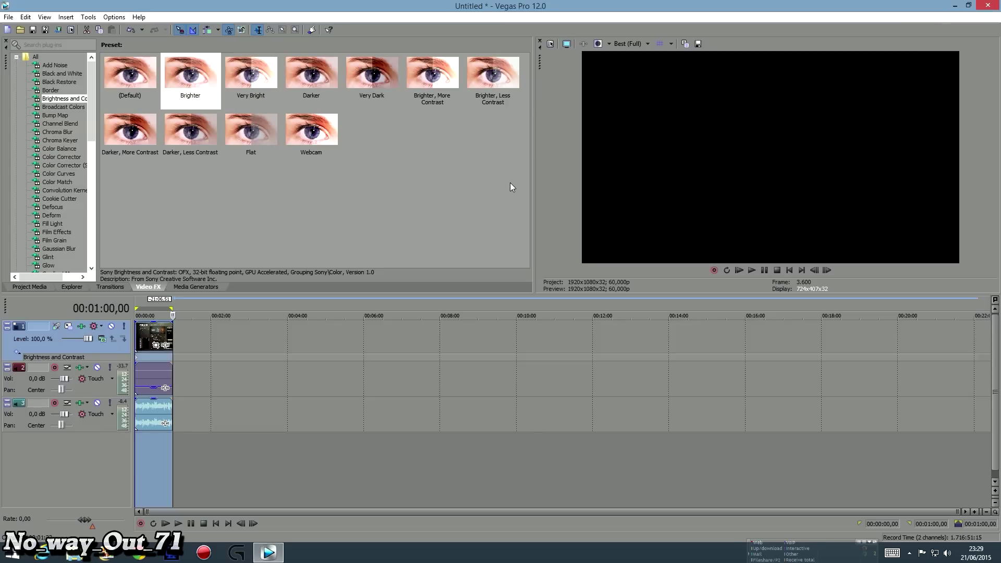